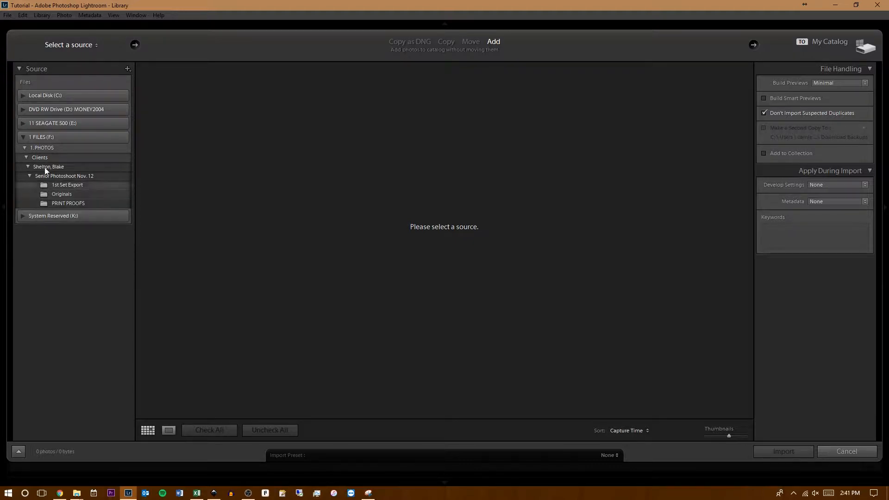
- Expand the 1. PHOTOS folder on the 1 FILES (F:) drive as the import source
{"action": "left_click", "coordinate": [22, 137]}
{"action": "left_click", "coordinate": [22, 137]}
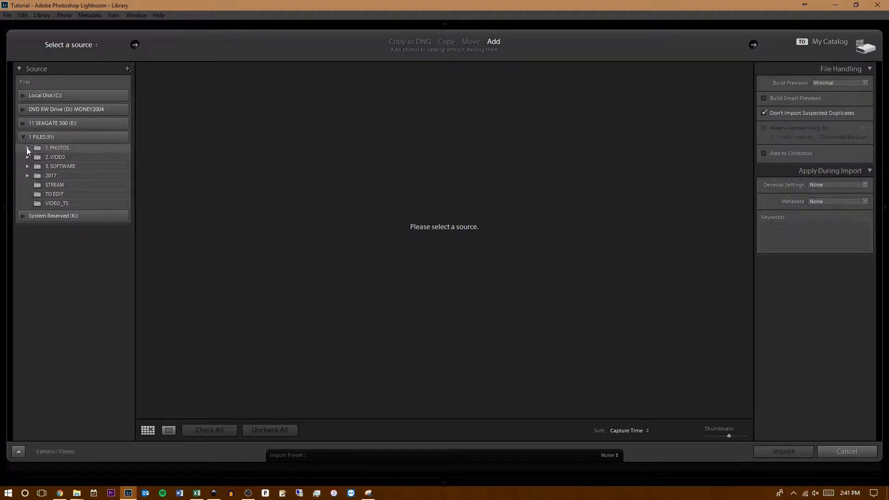
{"action": "left_click", "coordinate": [27, 148]}
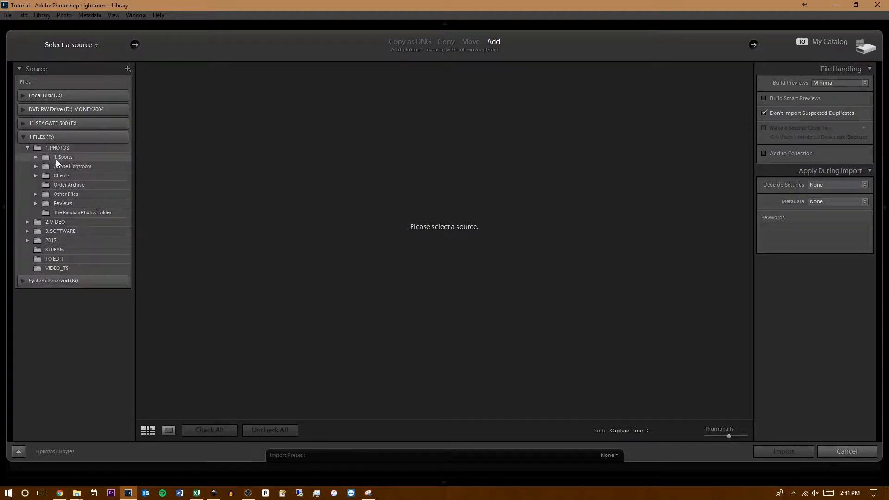
- Look through the subfolders of the Clients folder
{"action": "left_click", "coordinate": [36, 176]}
{"action": "scroll", "coordinate": [78, 271], "scroll_direction": "down", "scroll_amount": 1}
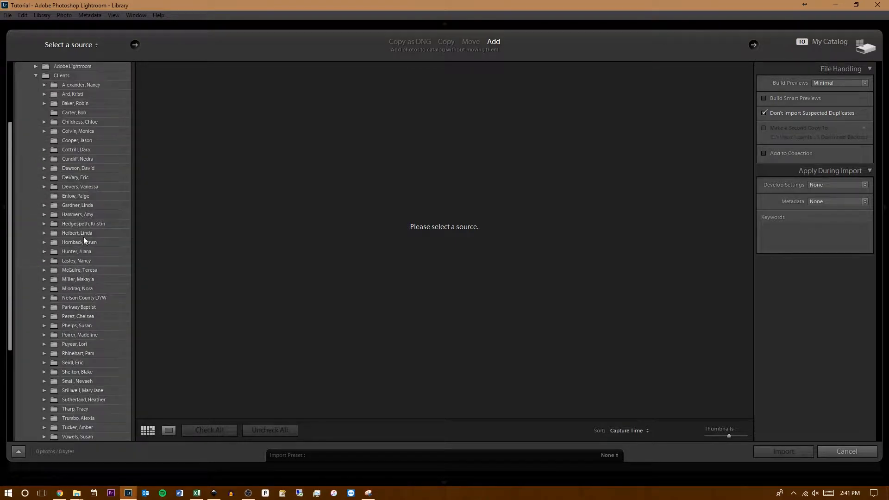
{"action": "scroll", "coordinate": [79, 213], "scroll_direction": "down", "scroll_amount": 4}
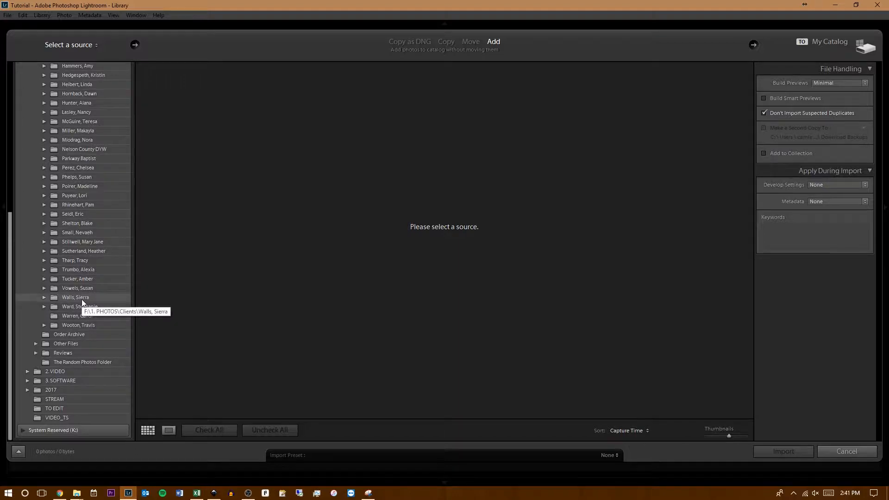
{"action": "scroll", "coordinate": [88, 306], "scroll_direction": "up", "scroll_amount": 5}
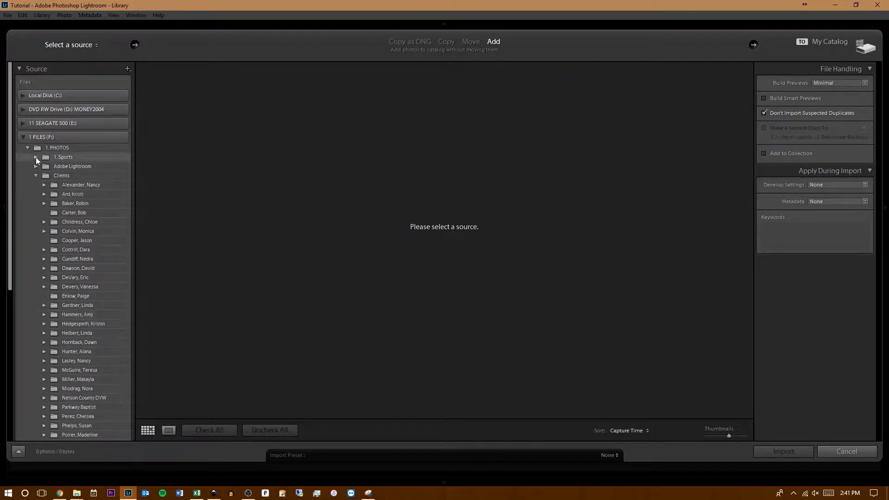
- Import all photos from the Originals folder of the LC FR vs. Thomas Nelson game under 1. Sports, Basketball
{"action": "left_click", "coordinate": [35, 157]}
{"action": "left_click", "coordinate": [44, 185]}
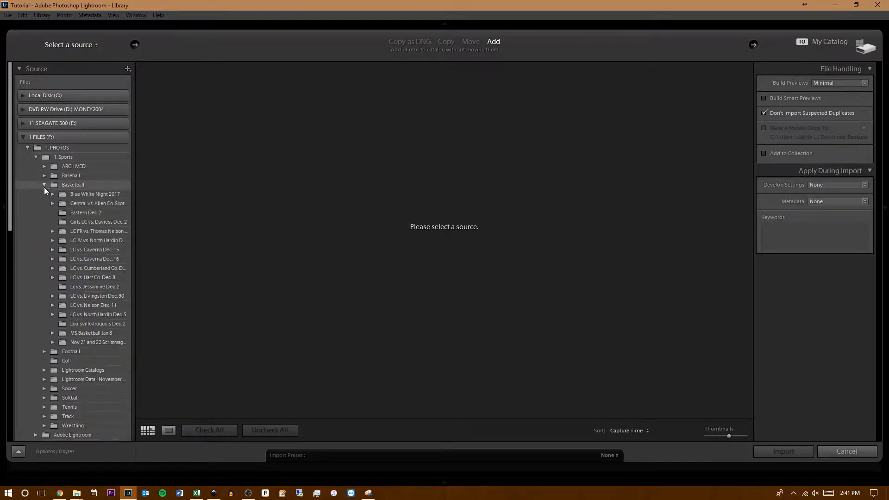
{"action": "left_click", "coordinate": [52, 231]}
{"action": "left_click", "coordinate": [91, 241]}
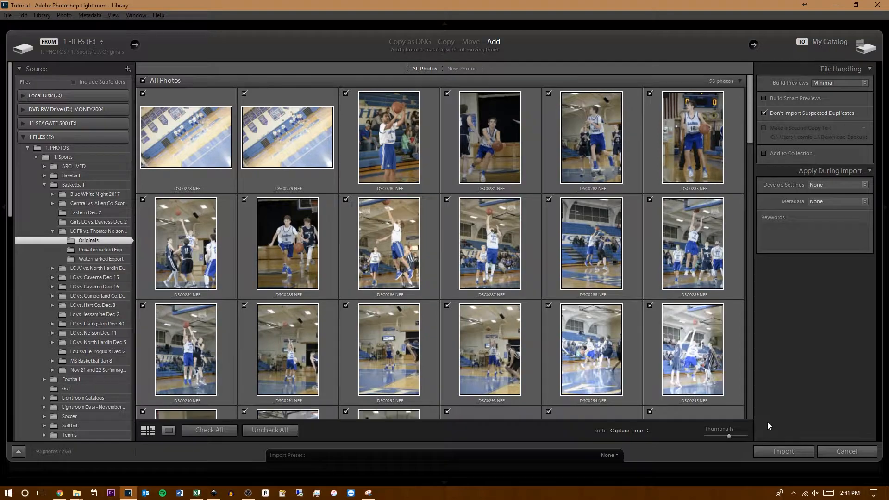
{"action": "left_click", "coordinate": [782, 451]}
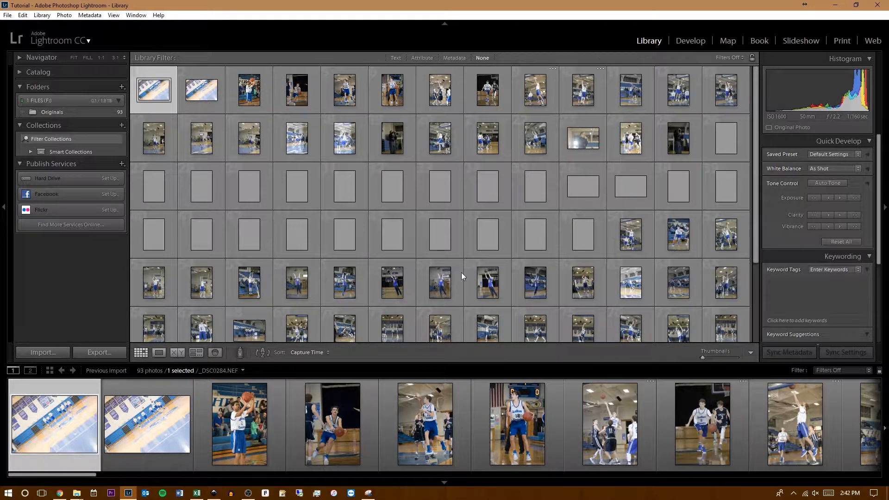
- Open the photo _DSC0280.NEF in the Develop module
{"action": "left_click", "coordinate": [697, 40]}
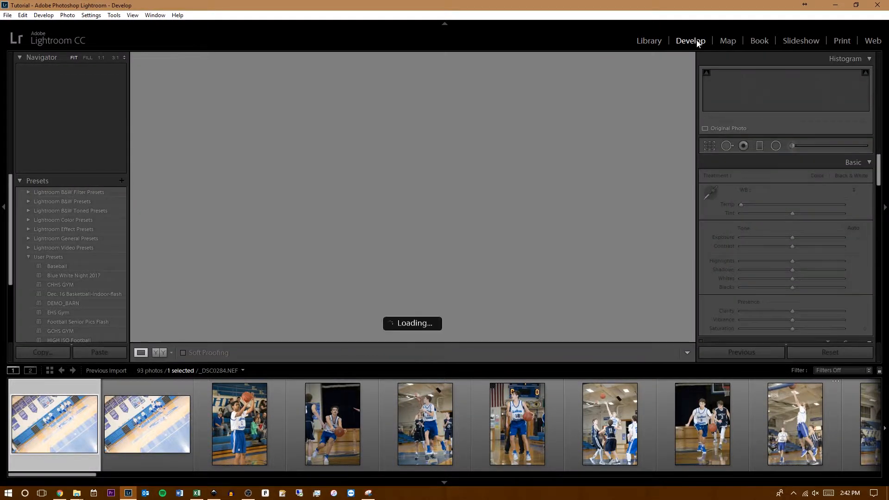
{"action": "left_click", "coordinate": [245, 423]}
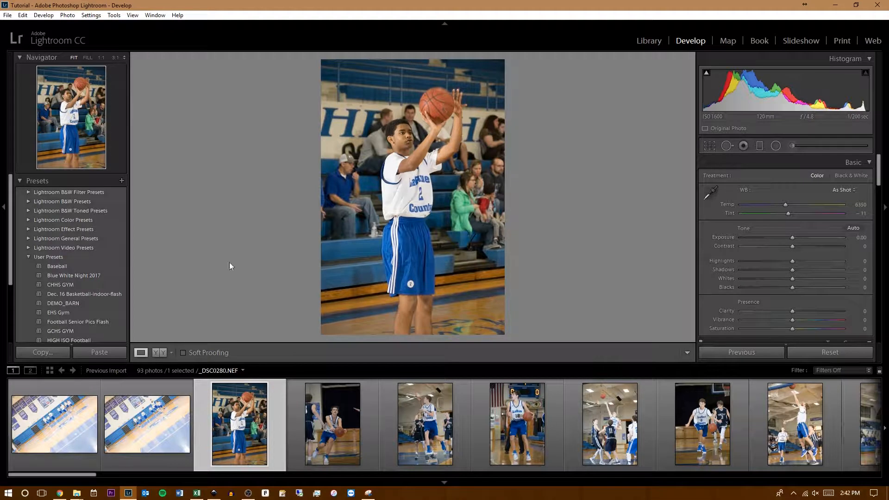
- Browse the available develop presets, including the User Presets, B&W Filter Presets and Color Presets groups
{"action": "scroll", "coordinate": [68, 273], "scroll_direction": "down", "scroll_amount": 2}
{"action": "scroll", "coordinate": [72, 306], "scroll_direction": "up", "scroll_amount": 2}
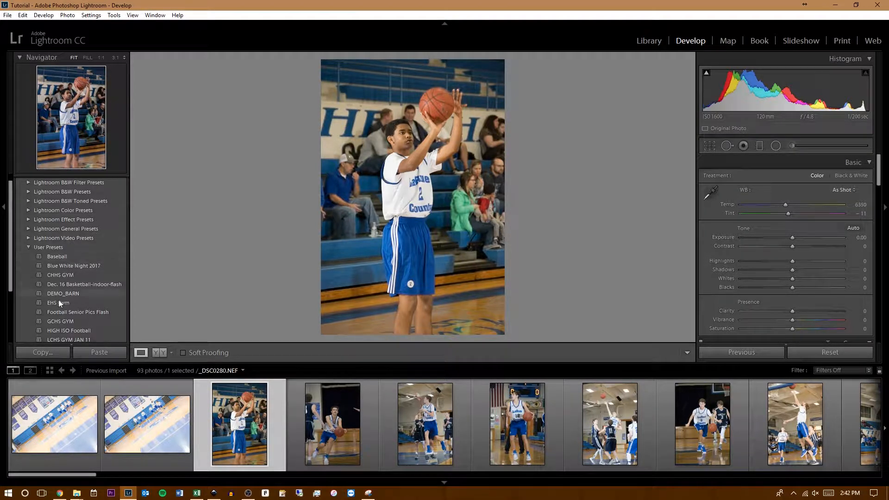
{"action": "scroll", "coordinate": [59, 295], "scroll_direction": "up", "scroll_amount": 1}
{"action": "left_click", "coordinate": [27, 256]}
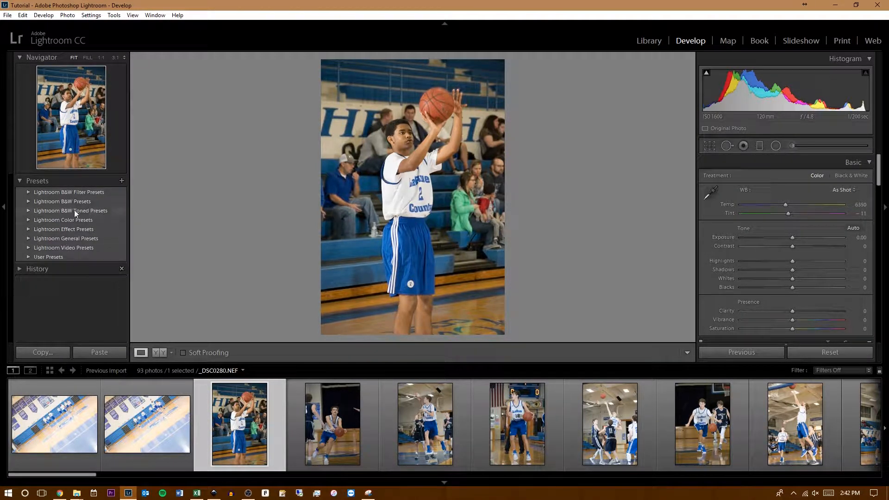
{"action": "left_click", "coordinate": [27, 192]}
{"action": "left_click", "coordinate": [27, 192]}
{"action": "left_click", "coordinate": [28, 221]}
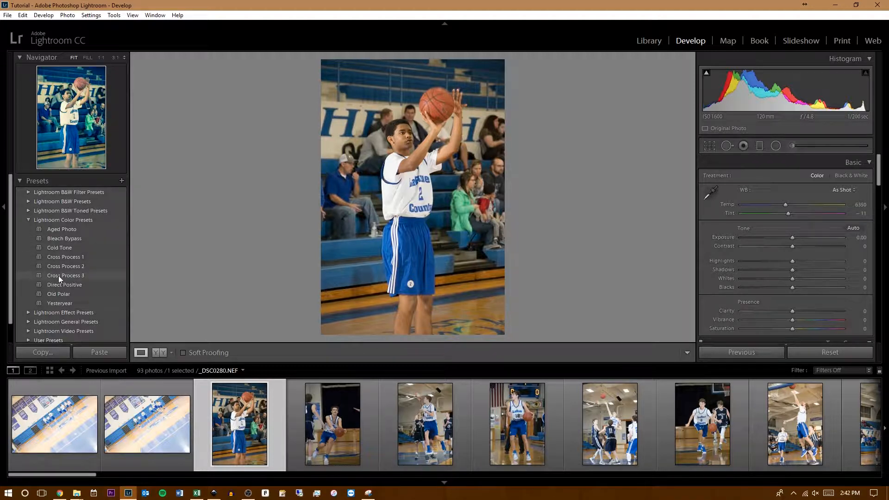
{"action": "left_click", "coordinate": [28, 220]}
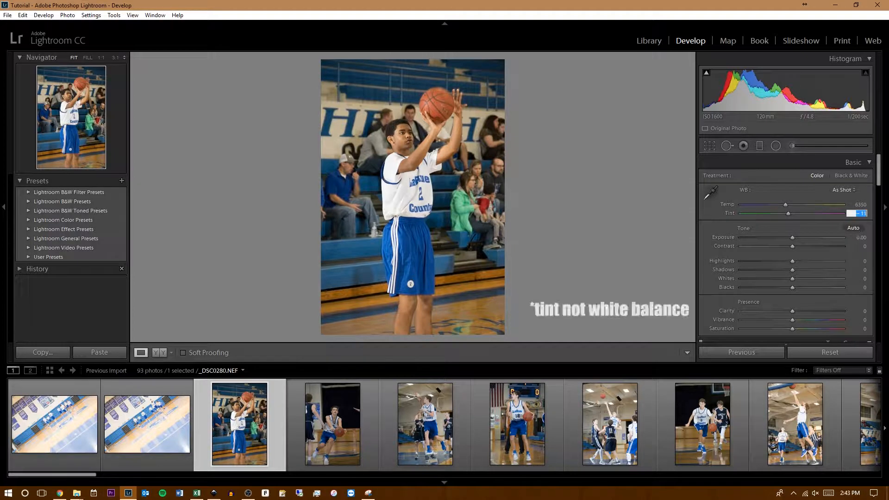
- Set the photo's white balance to tint 0 and temperature 5500
{"action": "type", "text": "0"}
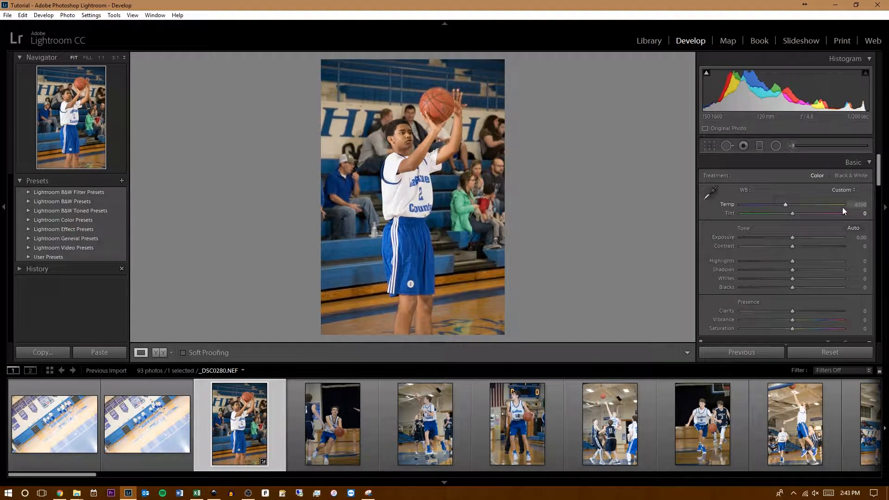
{"action": "left_click", "coordinate": [860, 204]}
{"action": "type", "text": "5000"}
{"action": "key", "text": "Return"}
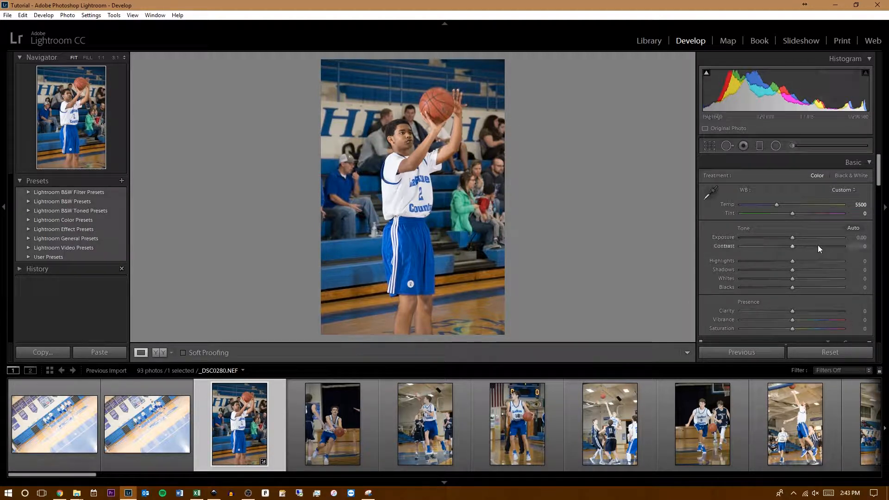
- Set contrast to +40, highlights to -29, shadows to +80, blacks to -33, clarity to +19 and vibrance to -16
{"action": "left_click_drag", "start_coordinate": [818, 247], "coordinate": [812, 247]}
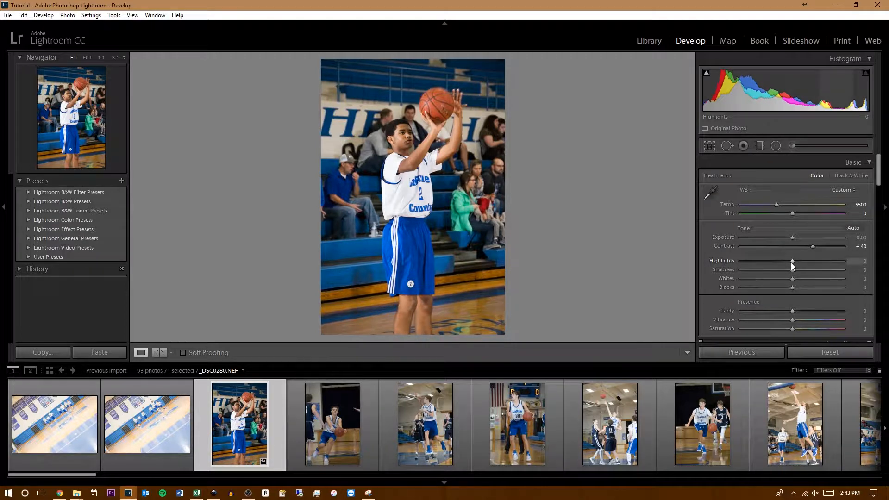
{"action": "left_click_drag", "start_coordinate": [791, 262], "coordinate": [776, 287]}
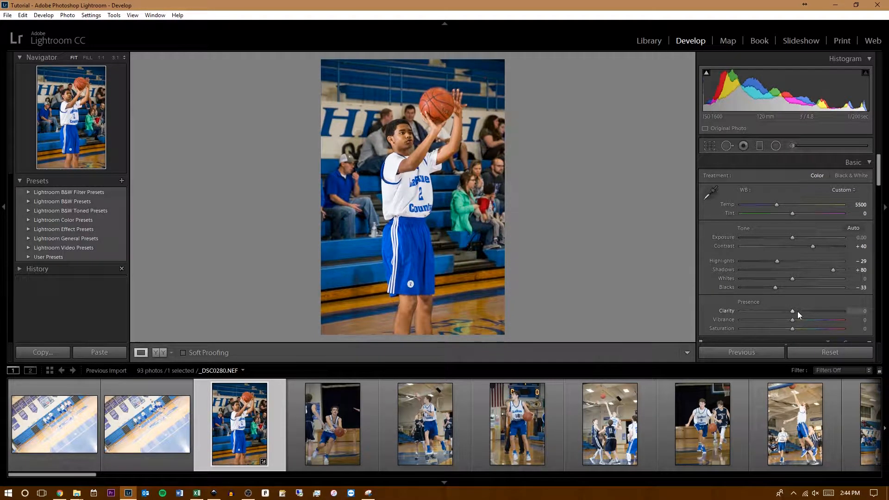
{"action": "mouse_move", "coordinate": [792, 311]}
{"action": "left_mouse_down"}
{"action": "mouse_move", "coordinate": [802, 311]}
{"action": "mouse_move", "coordinate": [788, 317]}
{"action": "left_mouse_up"}
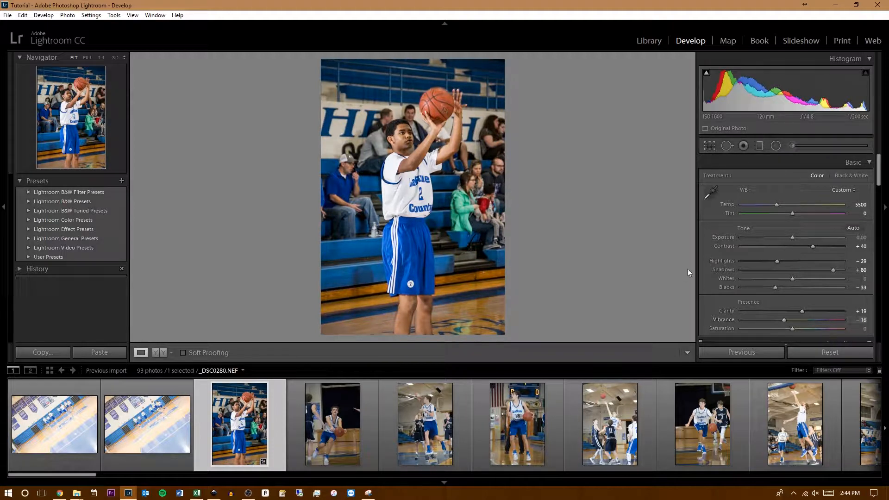
- Enable profile corrections and chromatic aberration removal in the photo's lens corrections
{"action": "scroll", "coordinate": [727, 286], "scroll_direction": "down", "scroll_amount": 10}
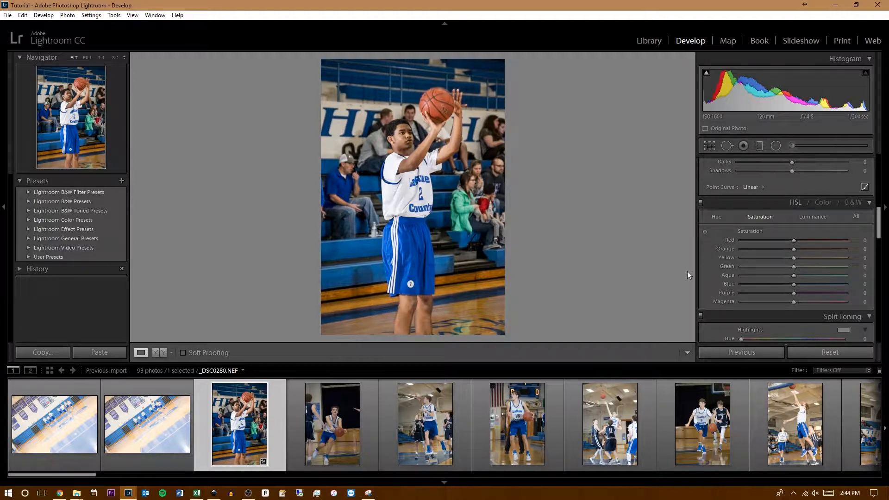
{"action": "scroll", "coordinate": [710, 273], "scroll_direction": "down", "scroll_amount": 5}
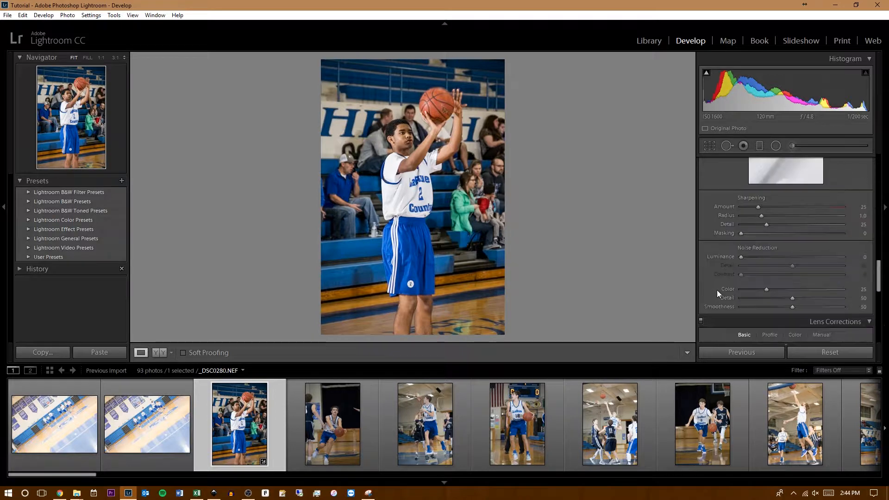
{"action": "scroll", "coordinate": [732, 245], "scroll_direction": "down", "scroll_amount": 2}
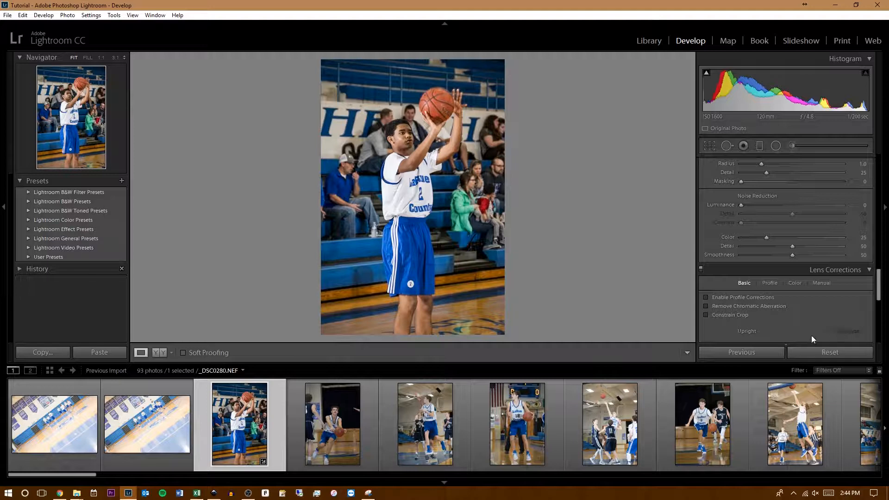
{"action": "left_click", "coordinate": [707, 297]}
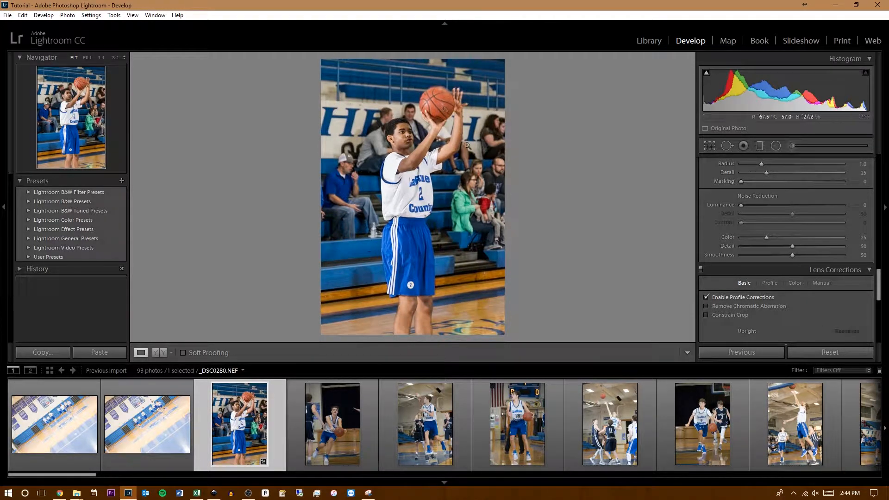
{"action": "left_click", "coordinate": [718, 304]}
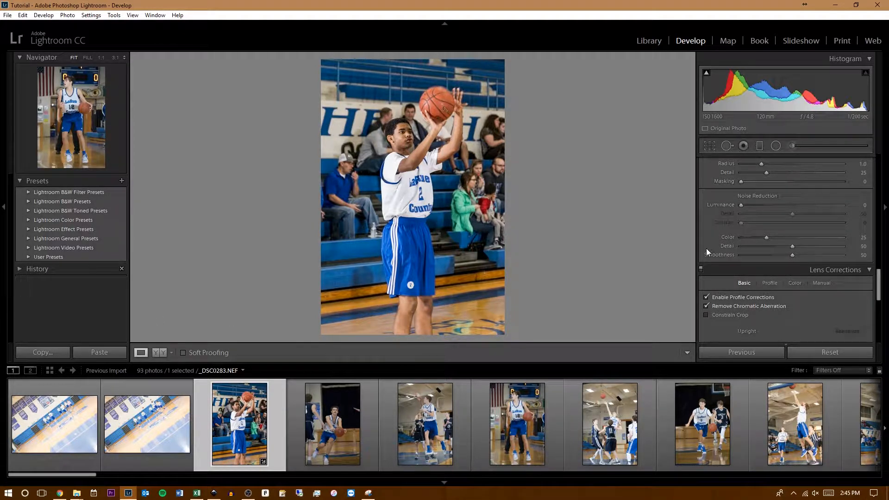
- Save the current settings in User Presets as "Tutorial Preset", excluding graduated filters and radial filters
{"action": "scroll", "coordinate": [708, 249], "scroll_direction": "down", "scroll_amount": 5}
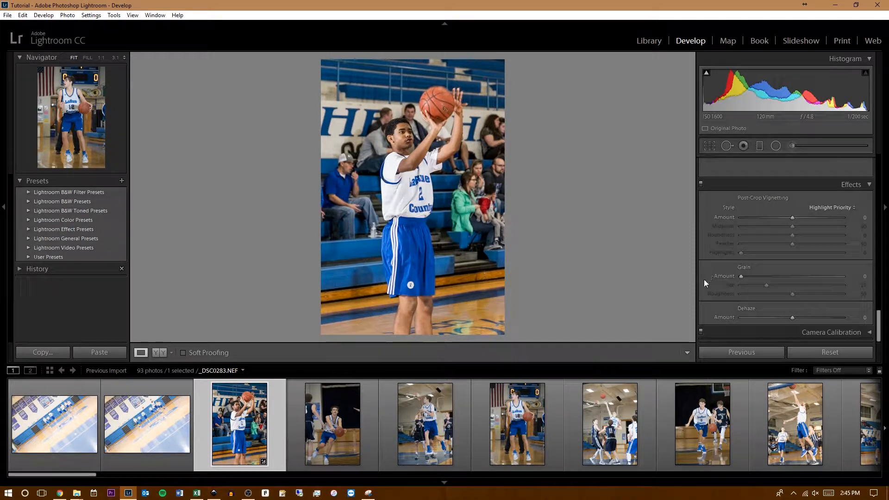
{"action": "scroll", "coordinate": [718, 311], "scroll_direction": "up", "scroll_amount": 5}
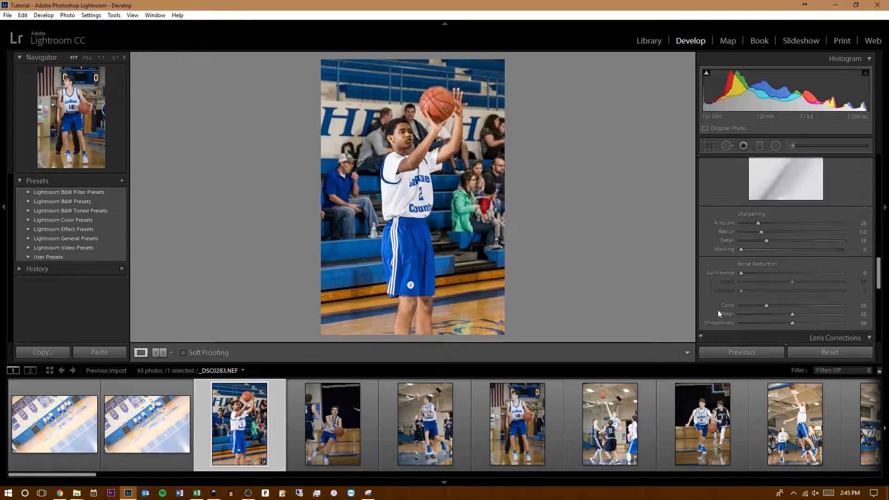
{"action": "scroll", "coordinate": [718, 310], "scroll_direction": "up", "scroll_amount": 6}
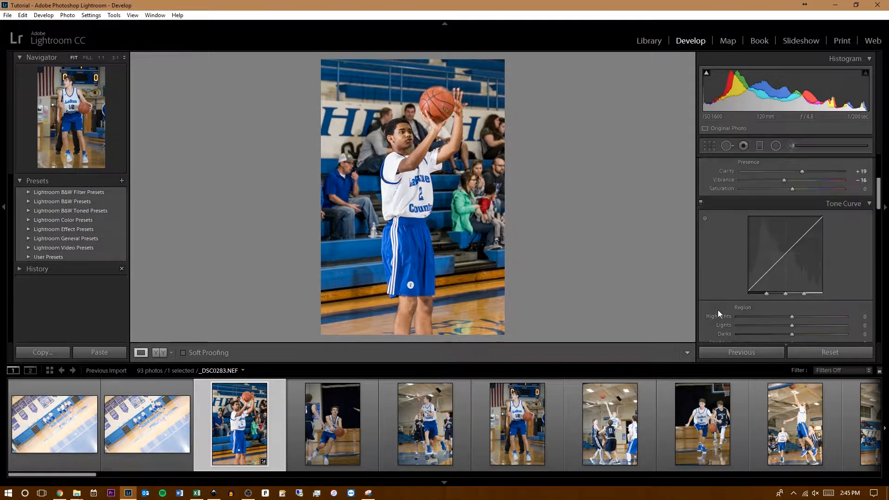
{"action": "scroll", "coordinate": [718, 309], "scroll_direction": "up", "scroll_amount": 3}
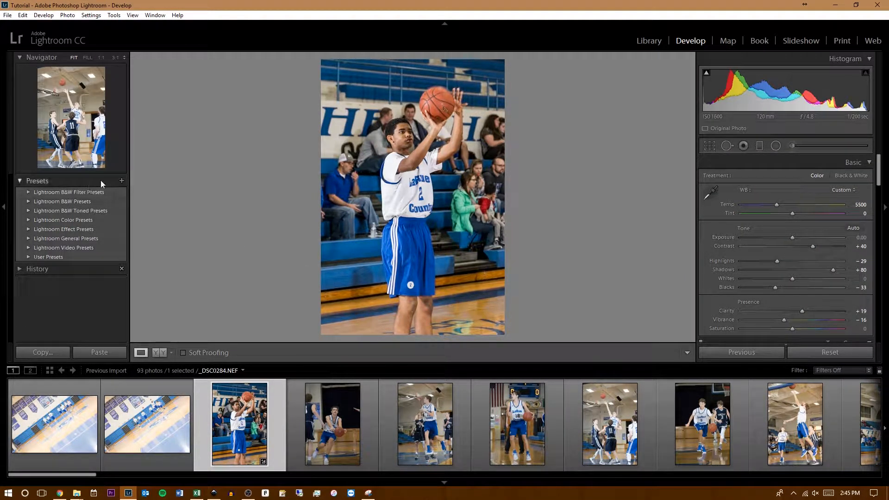
{"action": "left_click", "coordinate": [121, 181]}
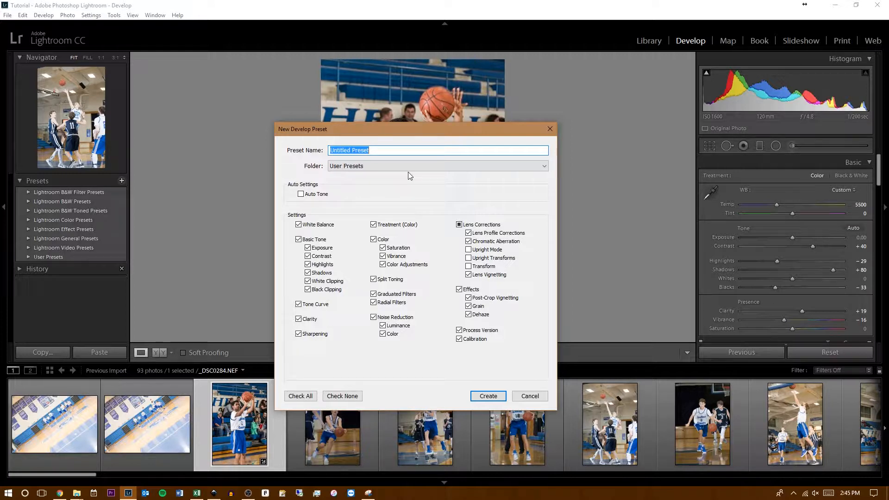
{"action": "type", "text": "Tutorial"}
{"action": "left_click", "coordinate": [378, 295]}
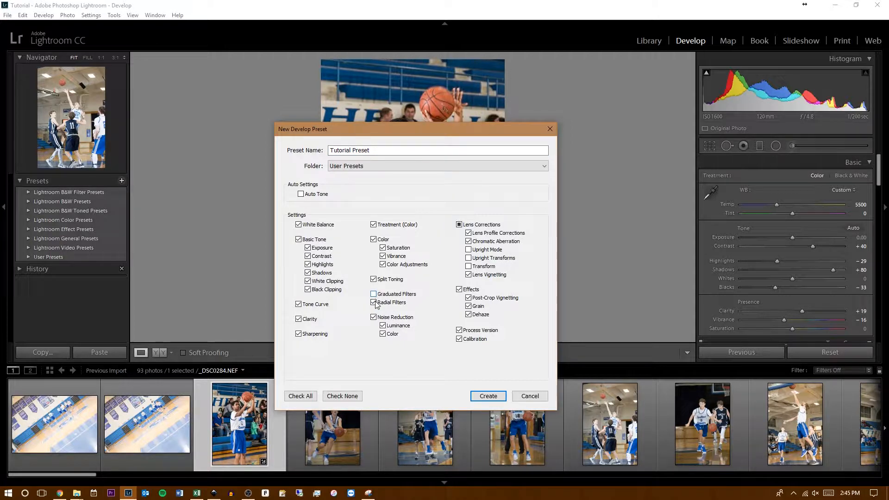
{"action": "left_click", "coordinate": [378, 302]}
{"action": "left_click", "coordinate": [489, 396]}
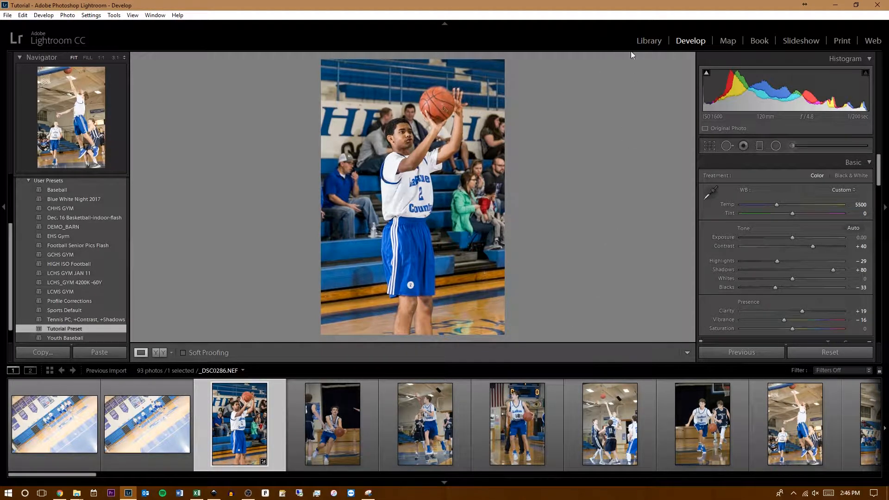
- Return to the Library grid and select all the imported photos
{"action": "left_click", "coordinate": [647, 41]}
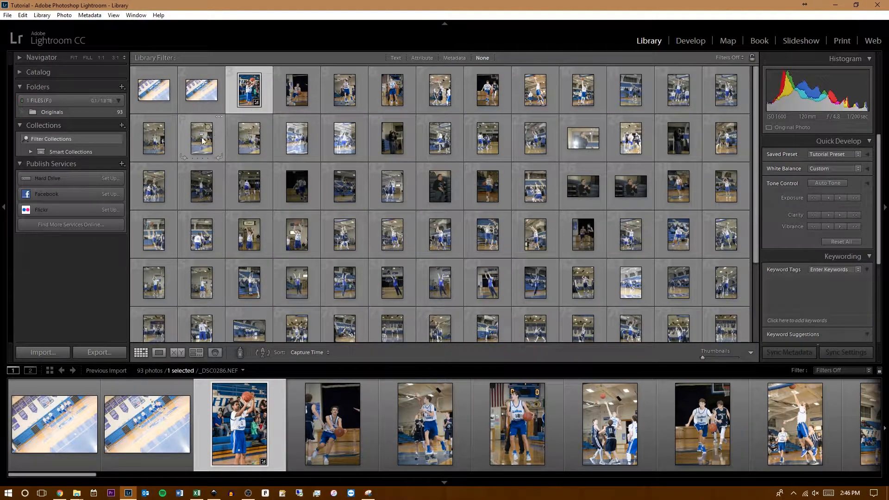
{"action": "key", "text": "ctrl+a"}
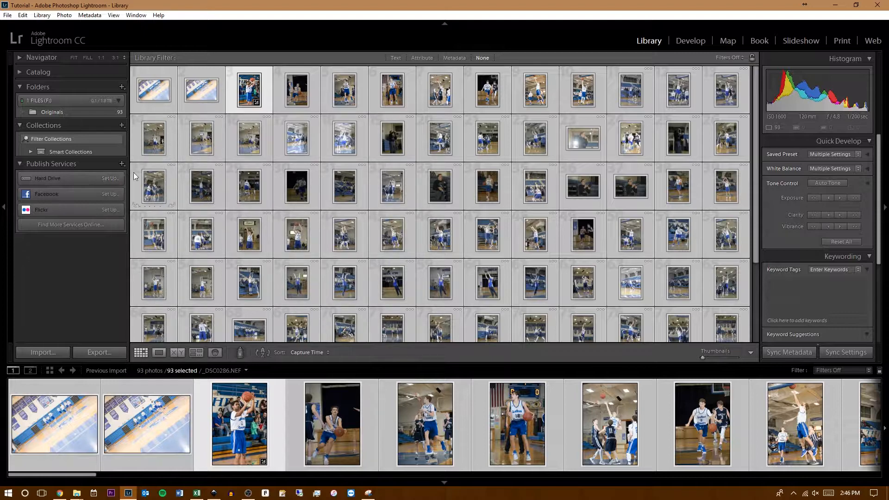
{"action": "scroll", "coordinate": [596, 143], "scroll_direction": "down", "scroll_amount": 5}
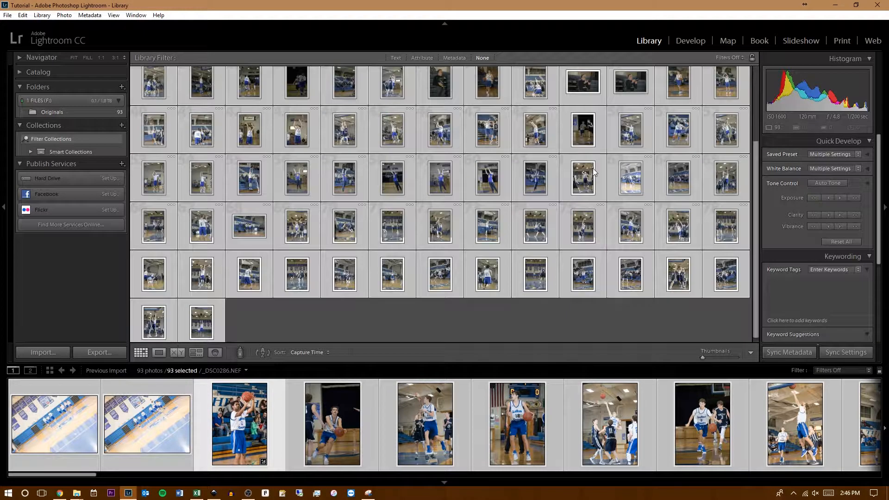
- Apply the user preset "Tutorial Preset" to all the selected photos
{"action": "scroll", "coordinate": [565, 196], "scroll_direction": "up", "scroll_amount": 5}
{"action": "scroll", "coordinate": [532, 222], "scroll_direction": "down", "scroll_amount": 5}
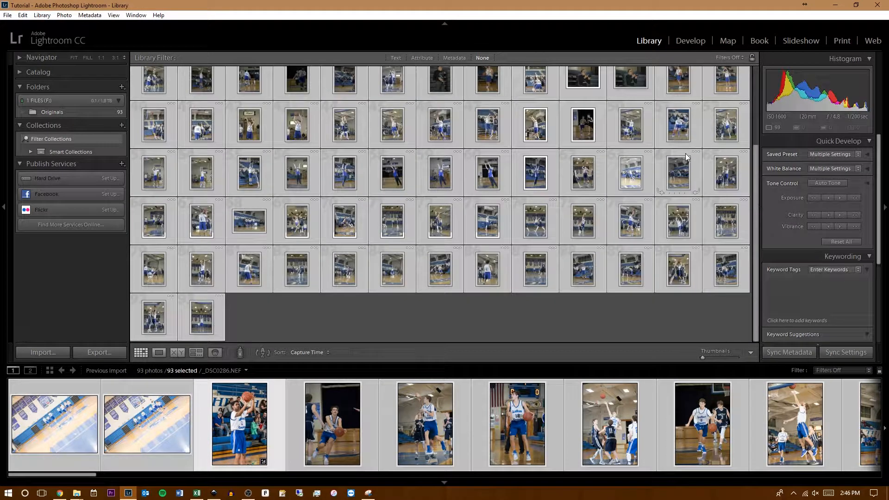
{"action": "scroll", "coordinate": [406, 325], "scroll_direction": "up", "scroll_amount": 3}
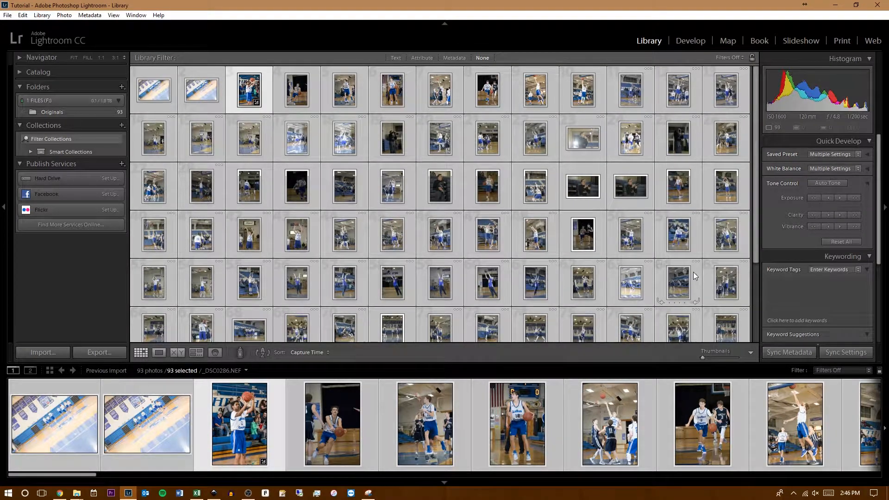
{"action": "left_click", "coordinate": [856, 155]}
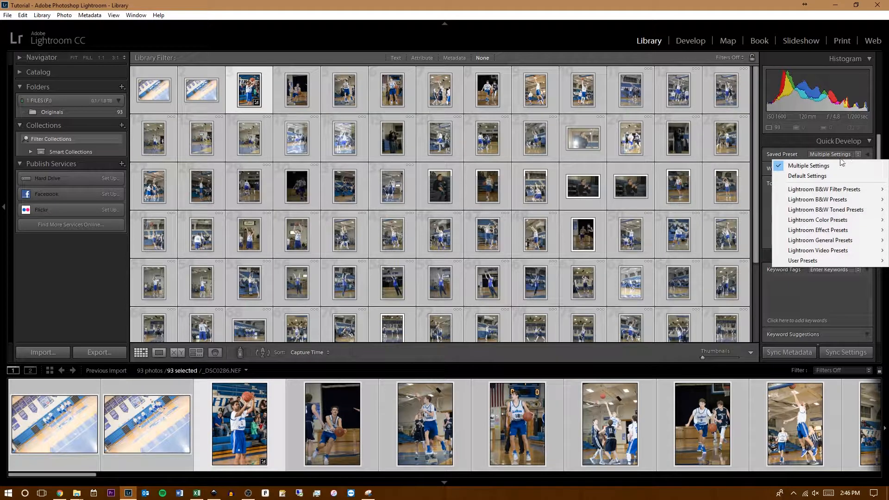
{"action": "mouse_move", "coordinate": [803, 261]}
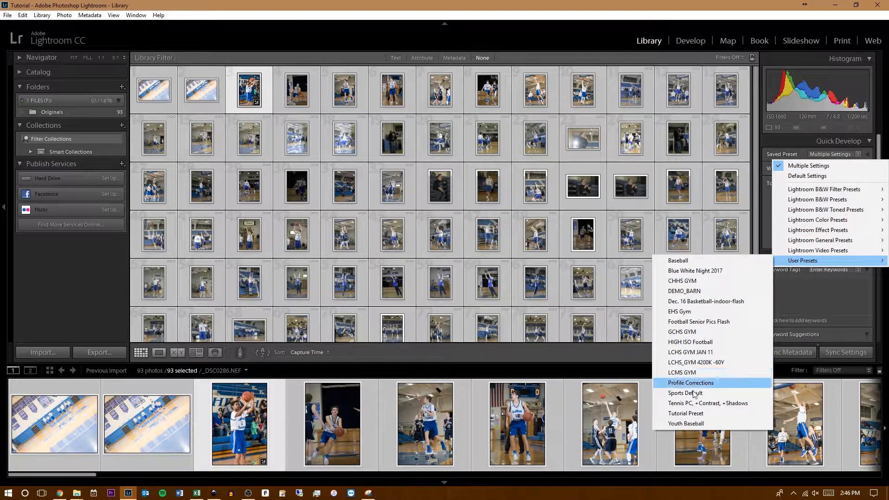
{"action": "left_click", "coordinate": [698, 413]}
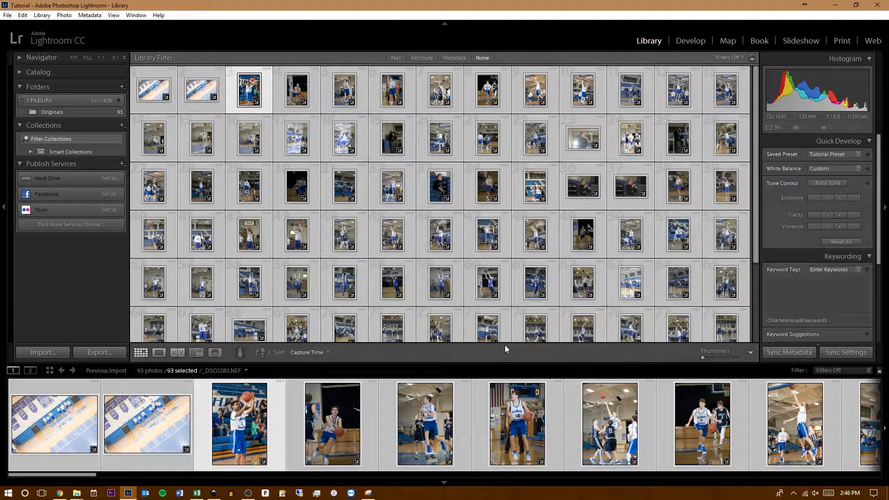
- Switch to the Develop module and select only the photo of the shooting player, _DSC0280.NEF
{"action": "left_click", "coordinate": [691, 42]}
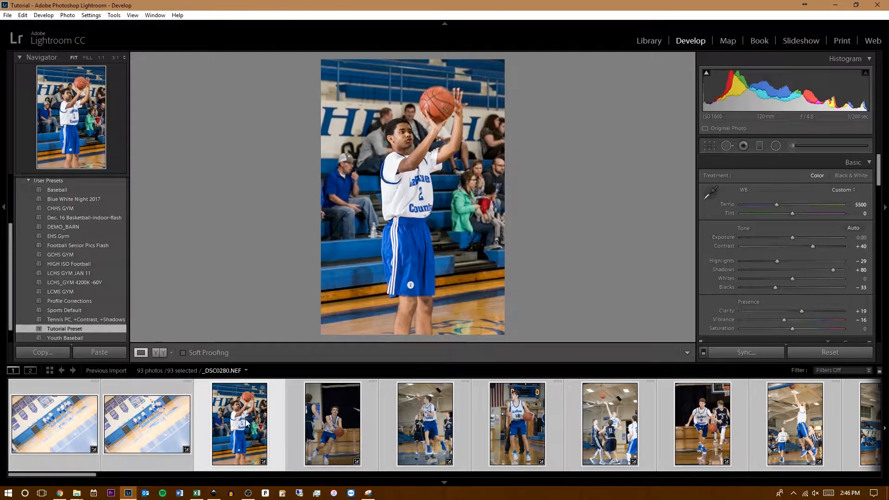
{"action": "left_click", "coordinate": [247, 432], "text": "ctrl"}
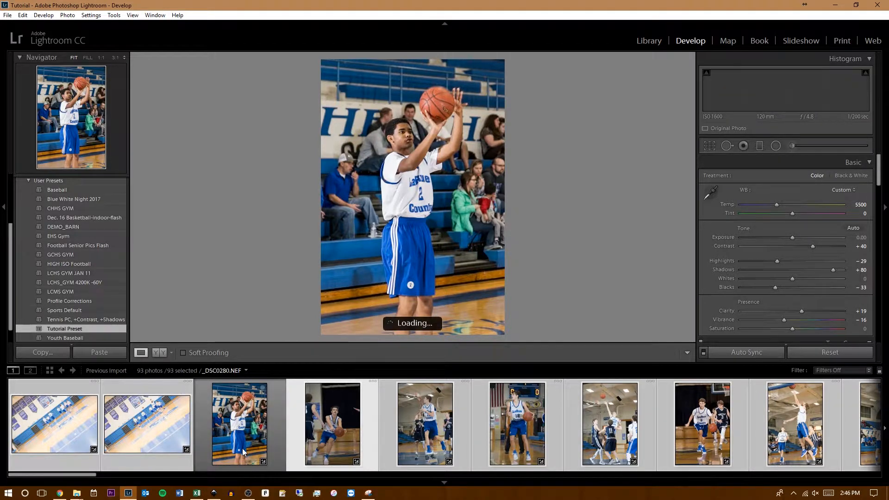
{"action": "left_click", "coordinate": [266, 429]}
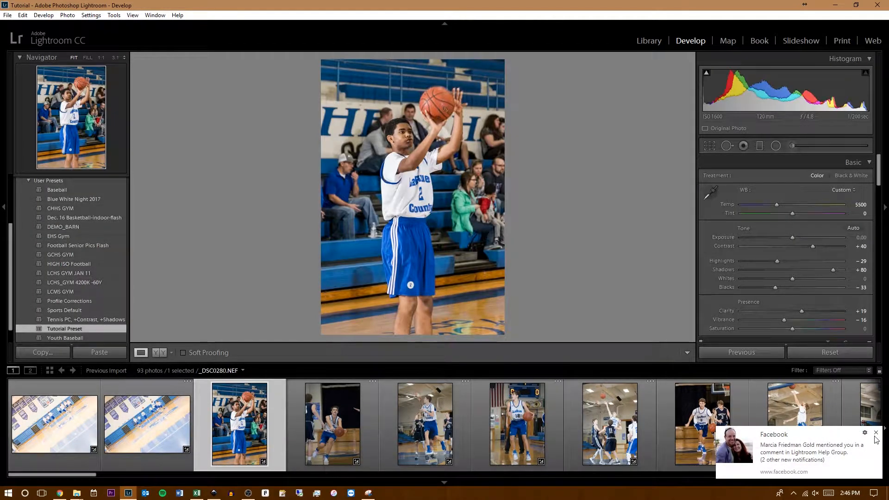
- Open the Facebook notification, post the comment "? I'm not self promoting?" in Lightroom Help Group, and return to Lightroom
{"action": "left_click", "coordinate": [853, 451]}
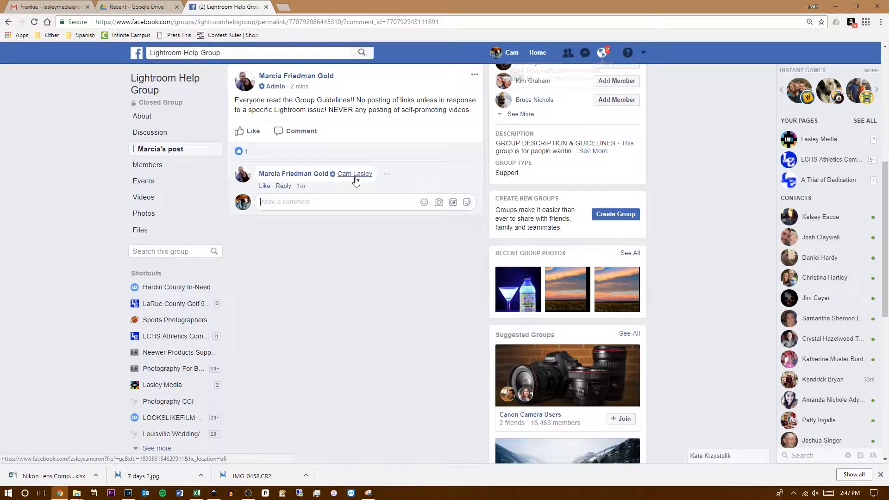
{"action": "mouse_move", "coordinate": [355, 181]}
{"action": "type", "text": "?"}
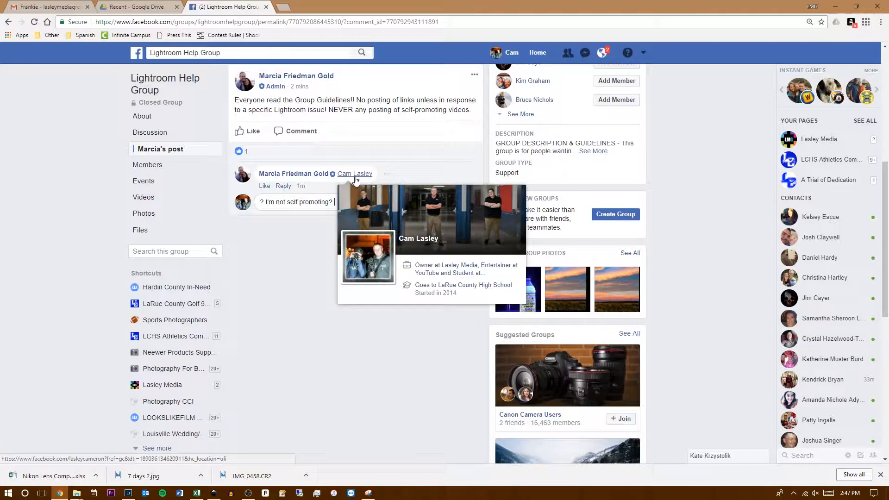
{"action": "key", "text": "Return"}
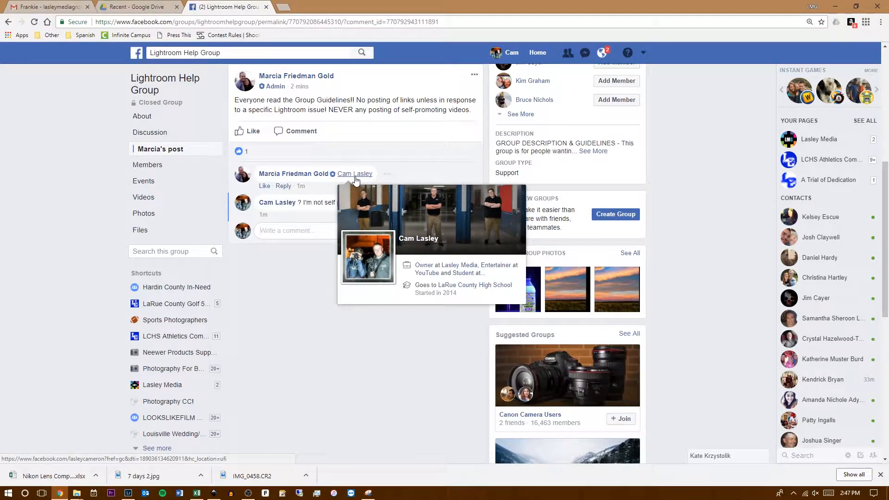
{"action": "left_click", "coordinate": [835, 6]}
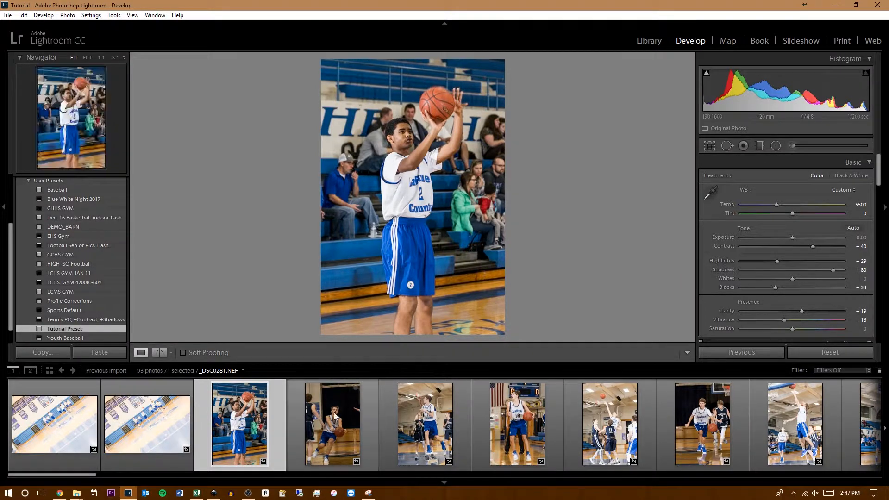
- Rate _DSC0280.NEF five stars and look over the available filmstrip filter presets without changing the filter
{"action": "left_click", "coordinate": [334, 437]}
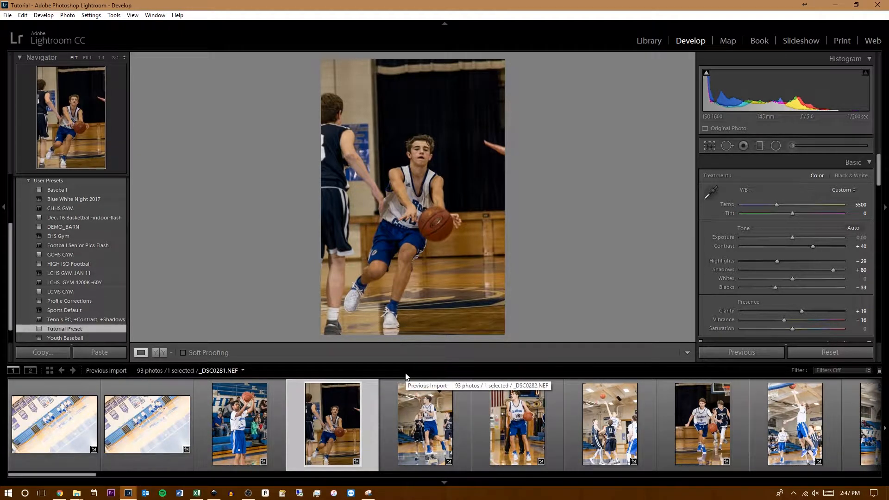
{"action": "left_click", "coordinate": [242, 429]}
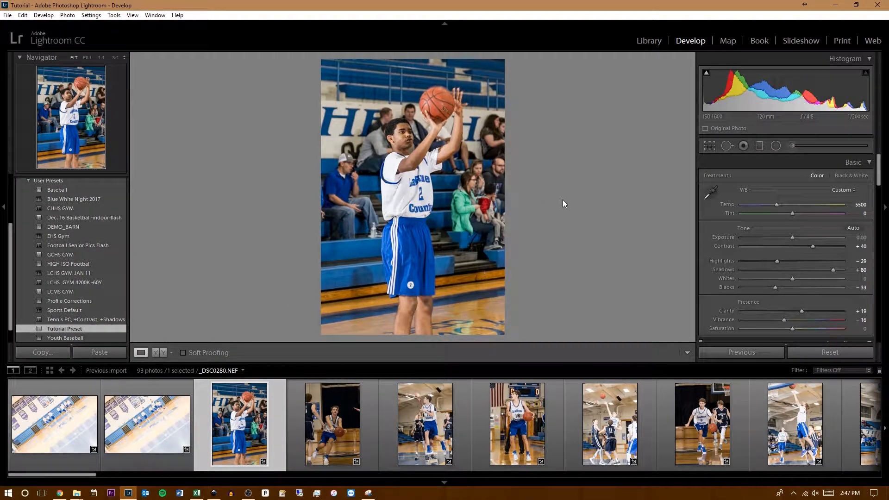
{"action": "key", "text": "1"}
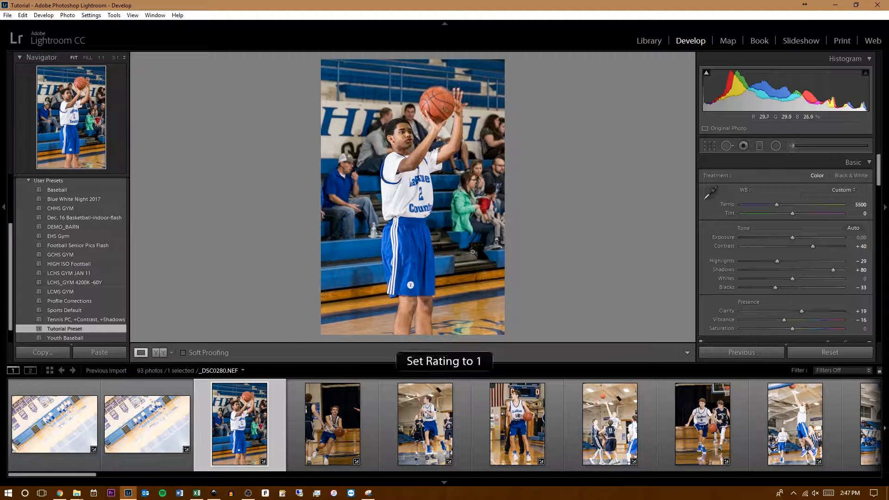
{"action": "key", "text": "5"}
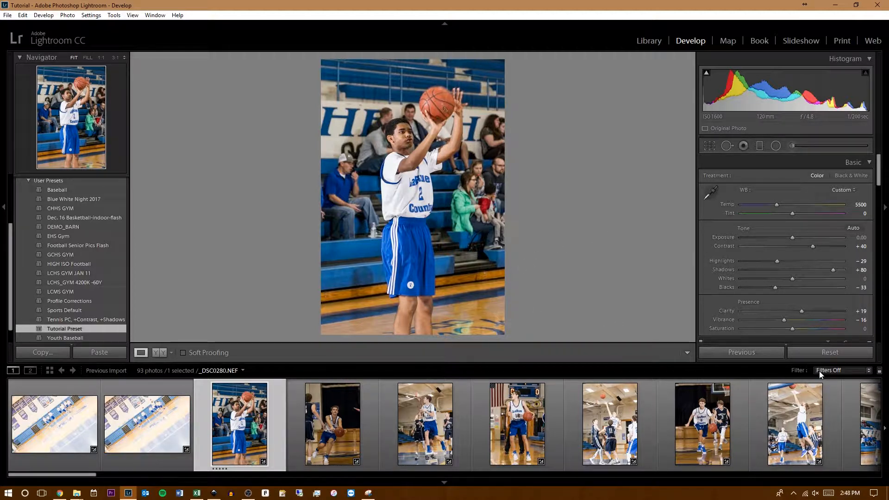
{"action": "left_click", "coordinate": [831, 371]}
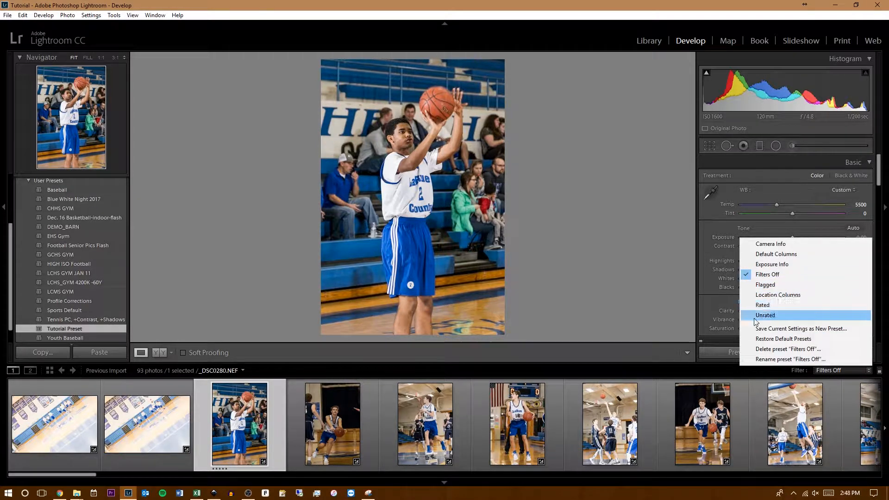
{"action": "left_click", "coordinate": [643, 358]}
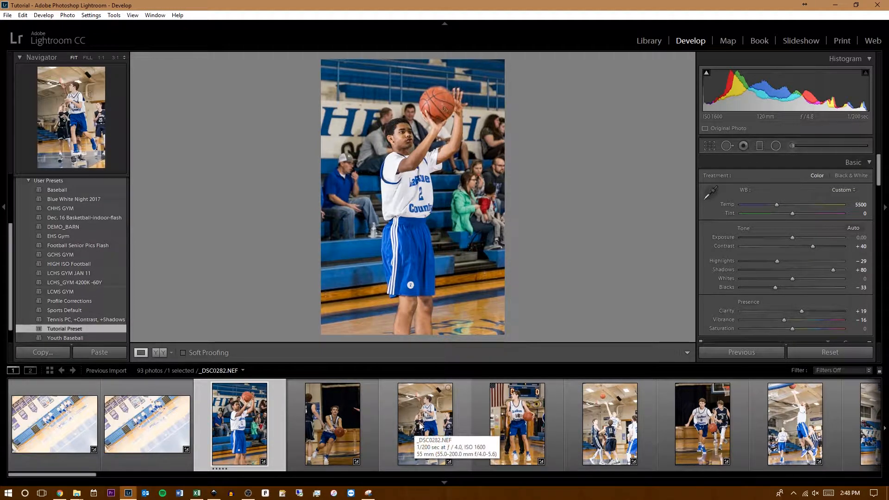
- Rate _DSC0281.NEF five stars and crop it tighter around the player with the ball, keeping the original aspect ratio
{"action": "left_click", "coordinate": [340, 426]}
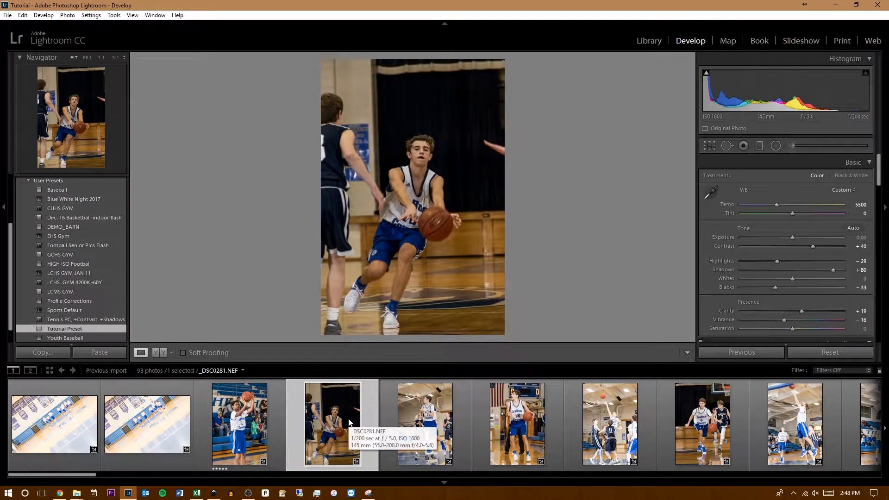
{"action": "key", "text": "5"}
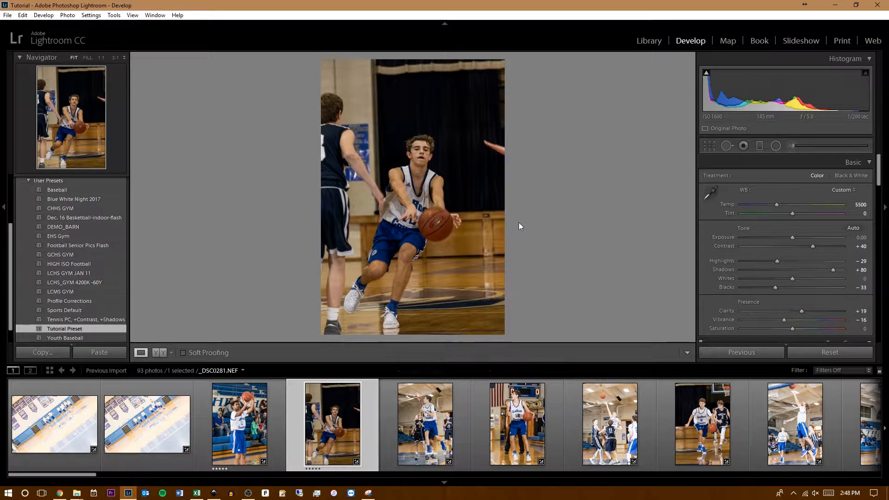
{"action": "left_click", "coordinate": [713, 146]}
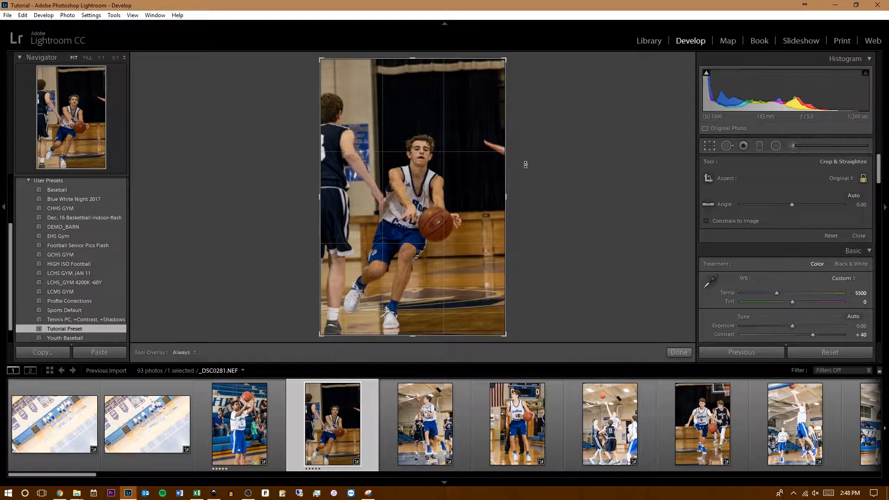
{"action": "left_click", "coordinate": [840, 178]}
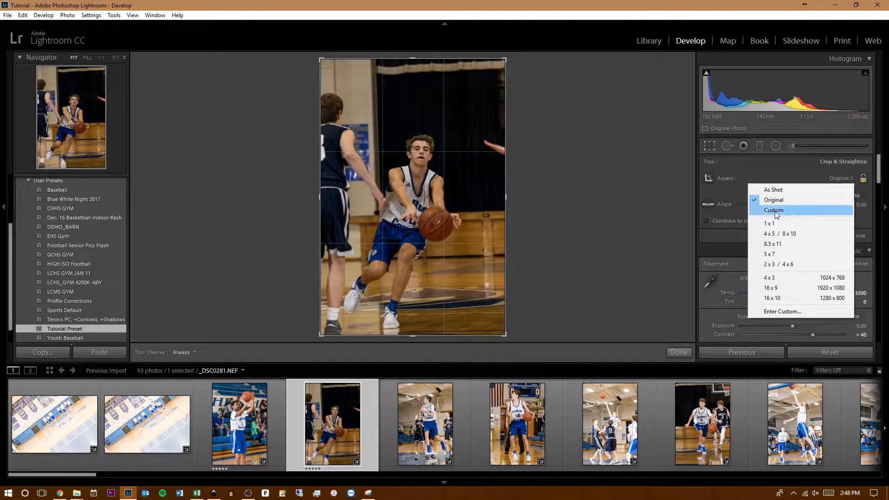
{"action": "left_click", "coordinate": [688, 234]}
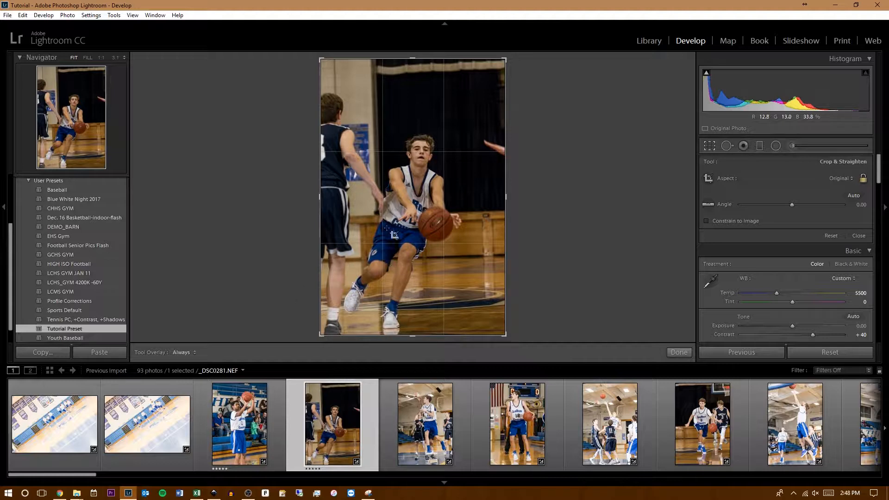
{"action": "left_click_drag", "start_coordinate": [506, 59], "coordinate": [485, 91]}
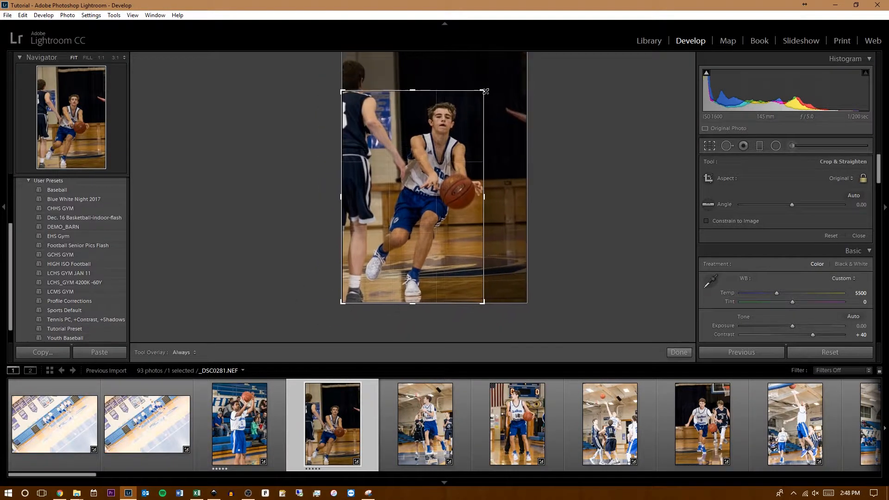
{"action": "left_click_drag", "start_coordinate": [434, 185], "coordinate": [419, 177]}
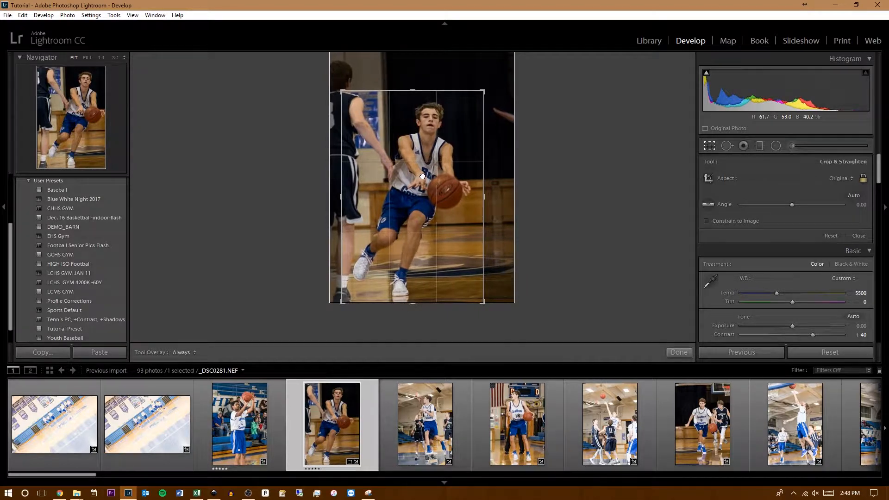
{"action": "left_click", "coordinate": [681, 352]}
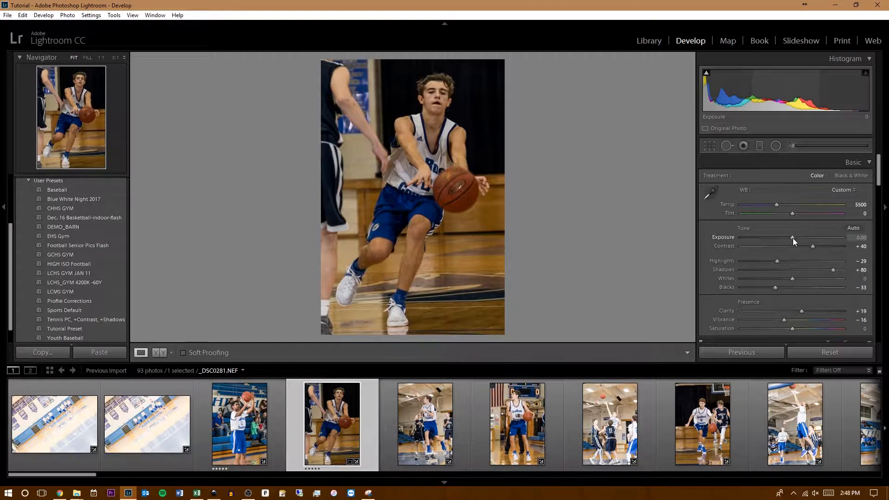
- Set the cropped photo's exposure to +0.61, contrast to +49 and temperature to 4941, keeping its five-star rating
{"action": "left_click_drag", "start_coordinate": [792, 238], "coordinate": [799, 238]}
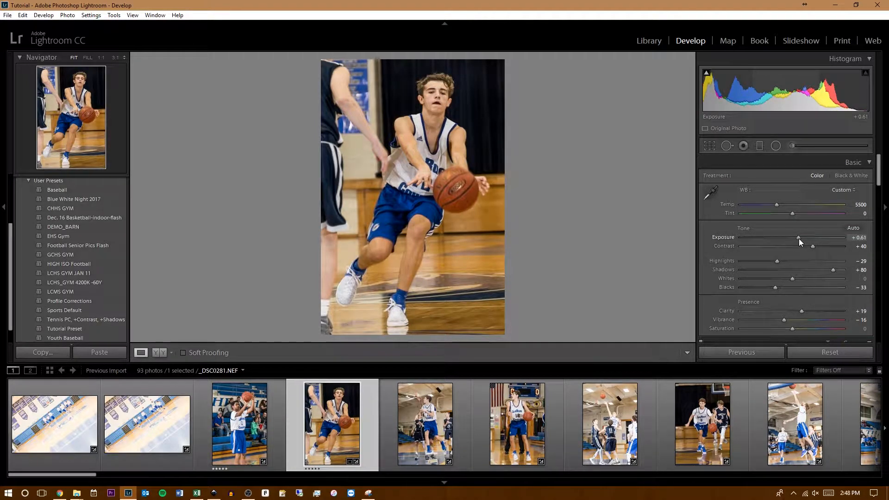
{"action": "left_click_drag", "start_coordinate": [812, 246], "coordinate": [818, 245]}
{"action": "left_click_drag", "start_coordinate": [775, 205], "coordinate": [771, 203]}
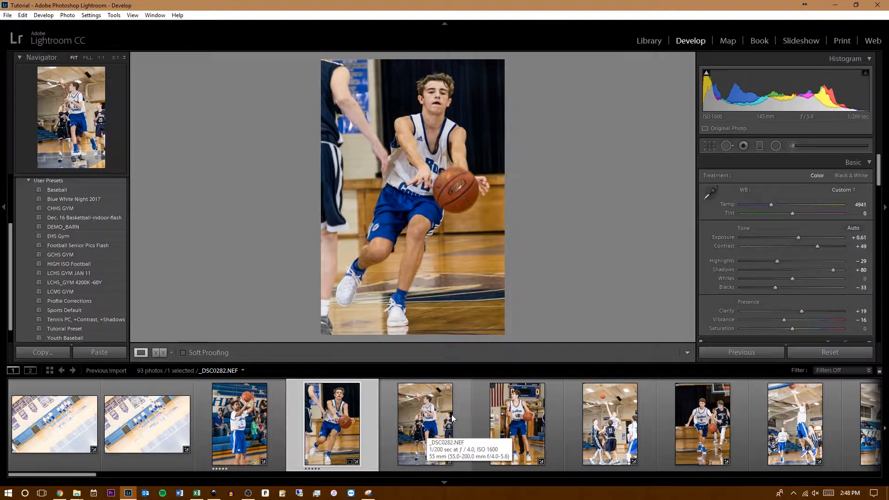
{"action": "key", "text": "5"}
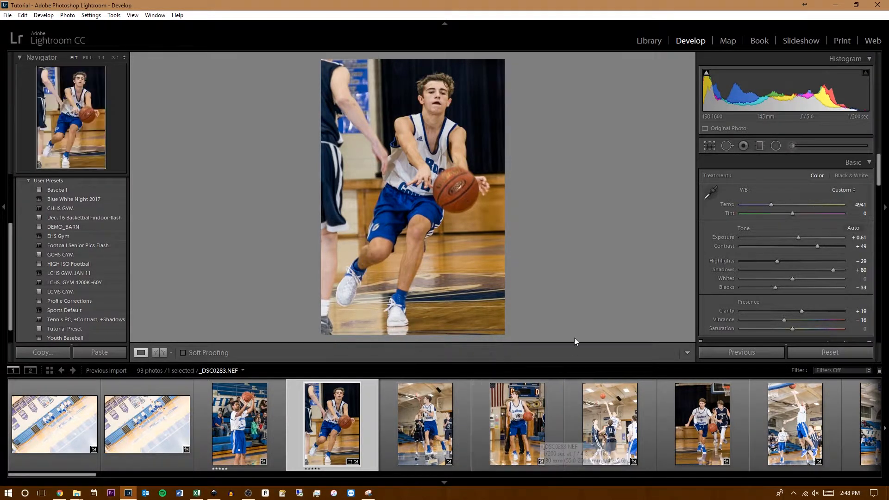
- Rate _DSC0283.NEF five stars and set its exposure to -0.11 and highlights to -30
{"action": "left_click", "coordinate": [507, 437]}
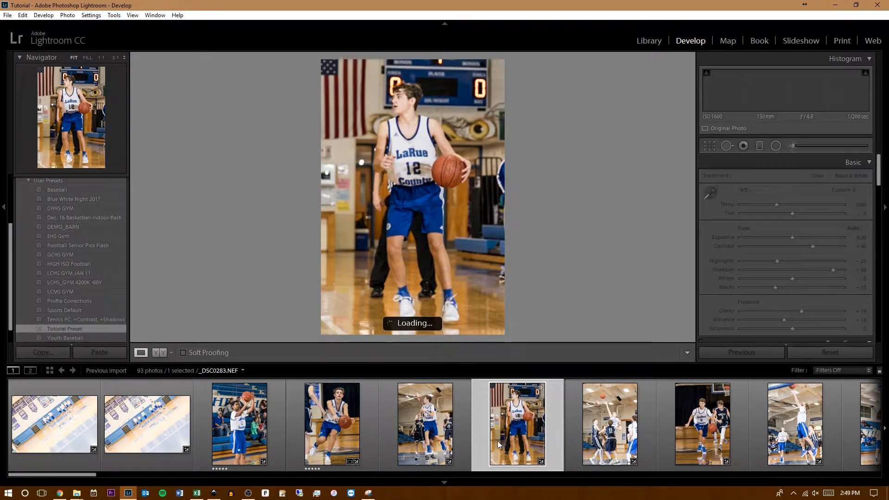
{"action": "key", "text": "5"}
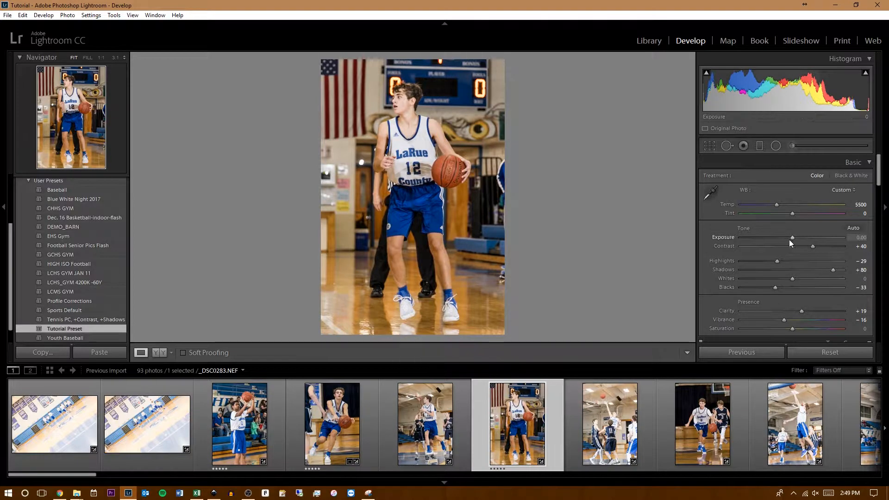
{"action": "left_click_drag", "start_coordinate": [777, 261], "coordinate": [791, 239]}
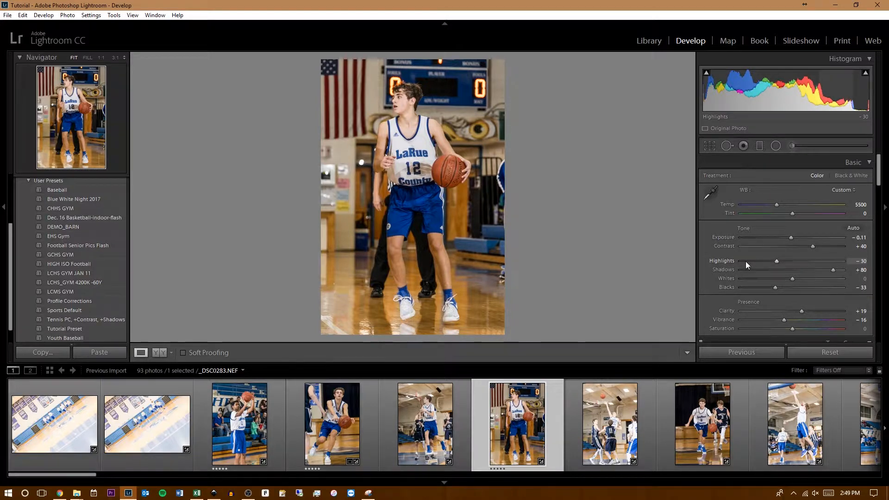
- Create an Adjustment Brush mask with exposure -0.57 and start painting it on the player's jersey
{"action": "left_click", "coordinate": [791, 146]}
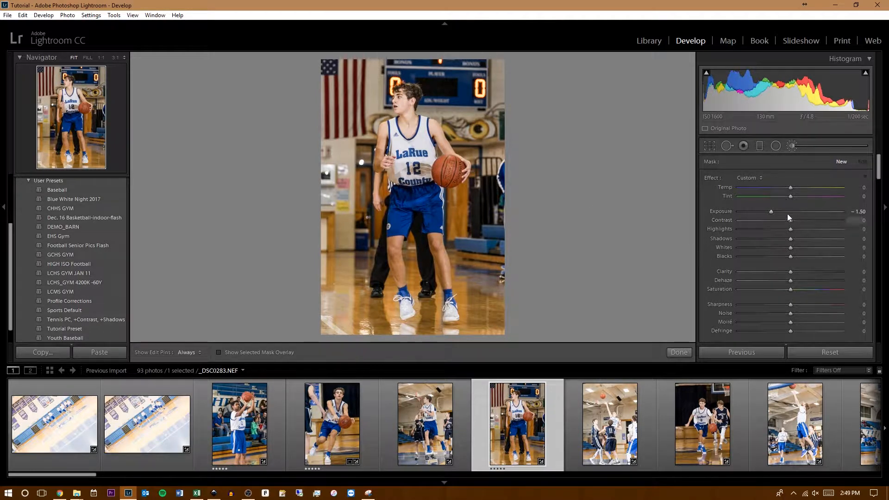
{"action": "left_click", "coordinate": [790, 212]}
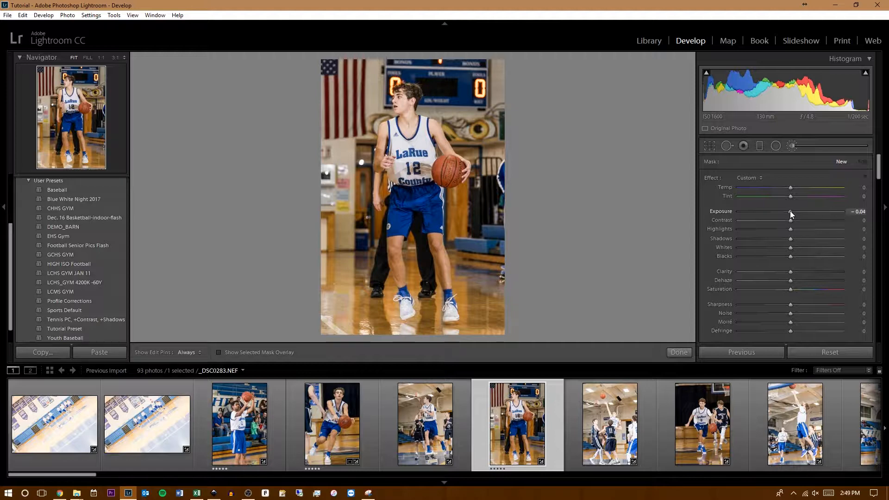
{"action": "double_click", "coordinate": [790, 212]}
{"action": "left_click_drag", "start_coordinate": [792, 212], "coordinate": [784, 212]}
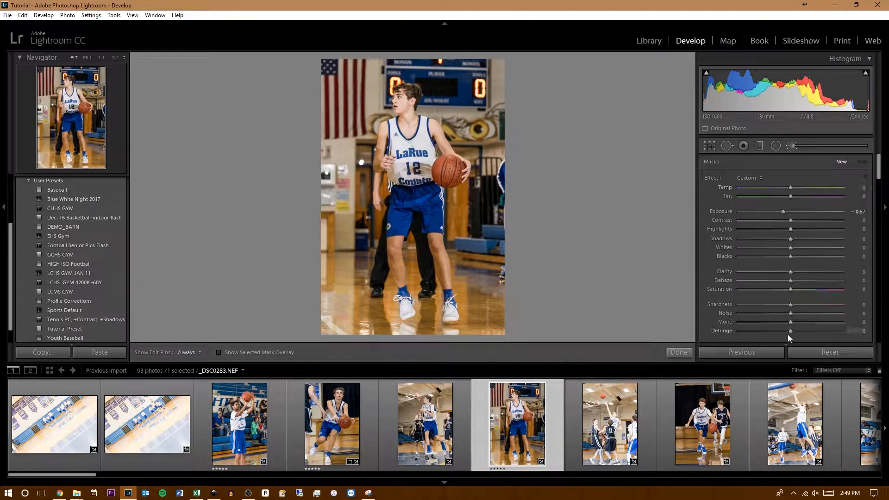
{"action": "key", "text": "h"}
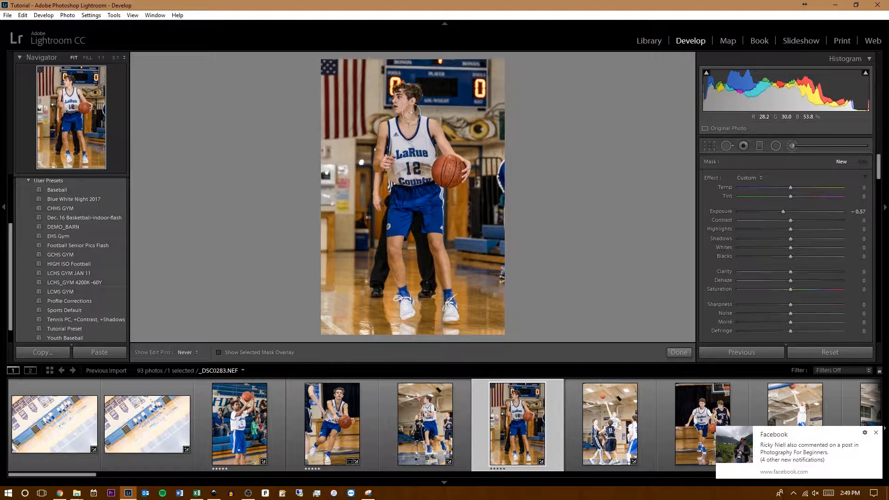
{"action": "left_click", "coordinate": [423, 153]}
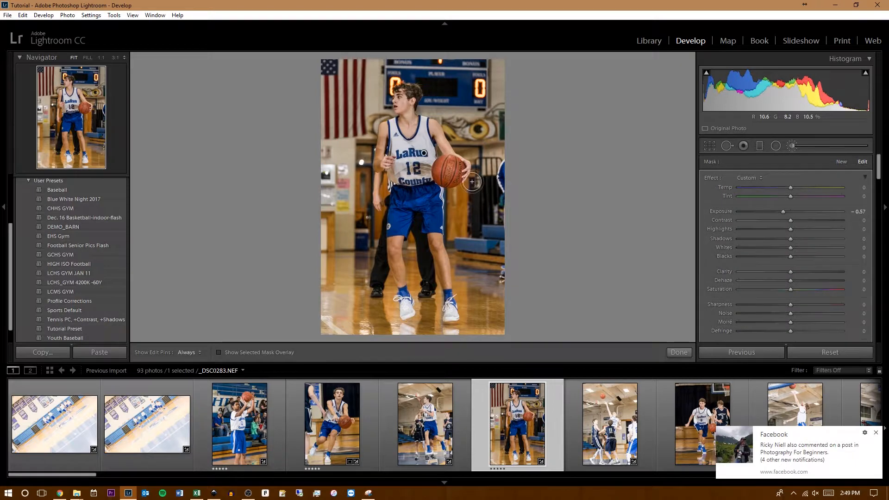
- Set the mask's exposure to -4.00 and paint over the player's head, shoulders and upper jersey
{"action": "mouse_move", "coordinate": [782, 212]}
{"action": "left_mouse_down"}
{"action": "mouse_move", "coordinate": [811, 214]}
{"action": "mouse_move", "coordinate": [737, 218]}
{"action": "mouse_move", "coordinate": [803, 216]}
{"action": "mouse_move", "coordinate": [757, 215]}
{"action": "mouse_move", "coordinate": [791, 217]}
{"action": "left_mouse_up"}
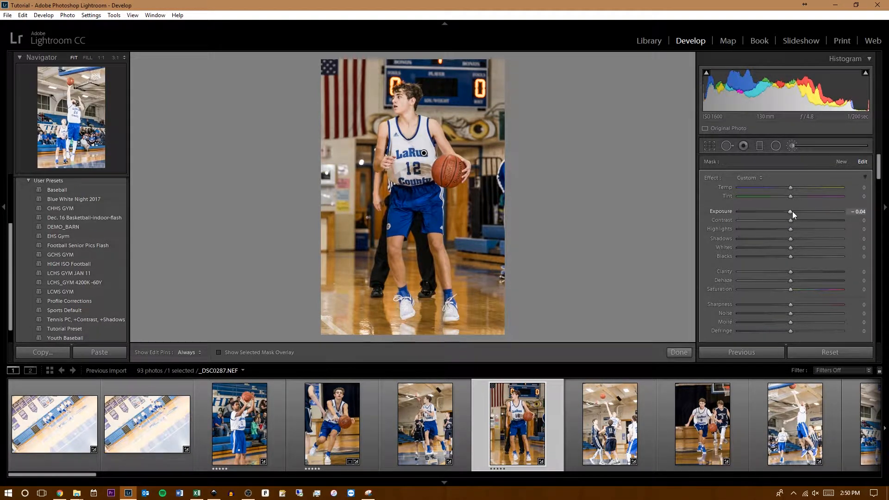
{"action": "left_click_drag", "start_coordinate": [792, 211], "coordinate": [720, 208]}
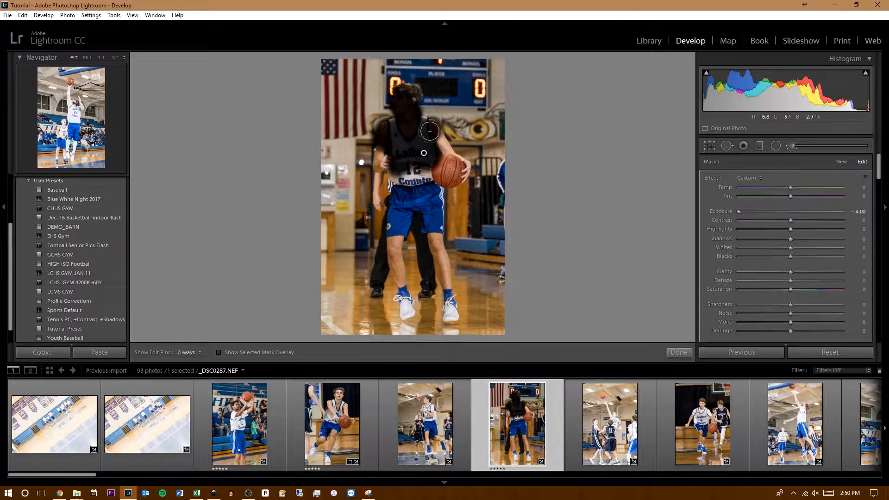
{"action": "key", "text": "alt"}
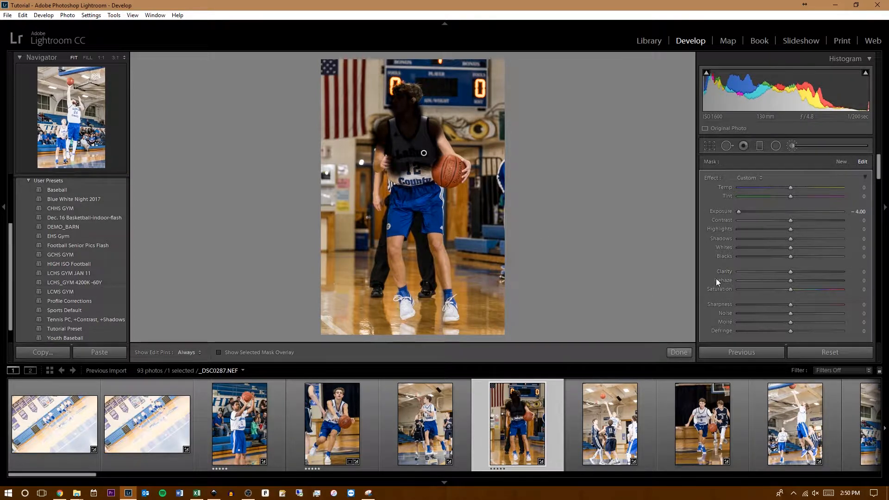
- Reduce the painting brush size to 4.5 and undo the trial stroke near the player's shoulder
{"action": "scroll", "coordinate": [716, 280], "scroll_direction": "down", "scroll_amount": 3}
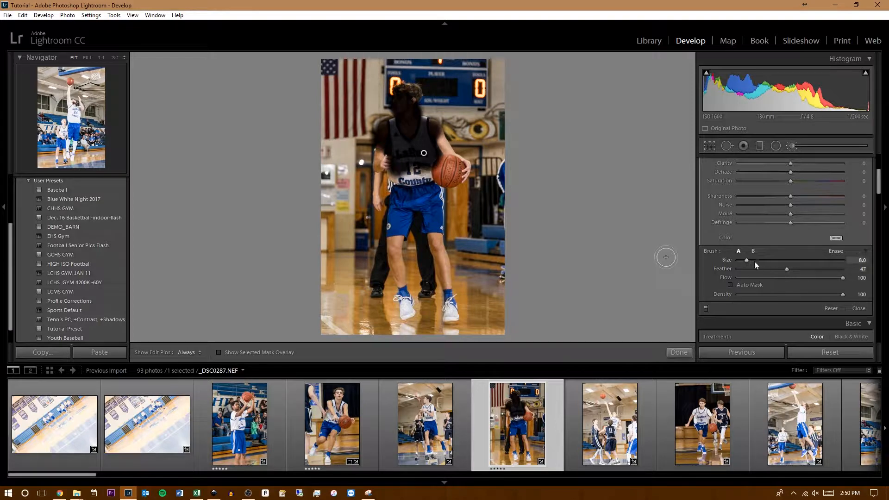
{"action": "left_click_drag", "start_coordinate": [749, 262], "coordinate": [743, 261]}
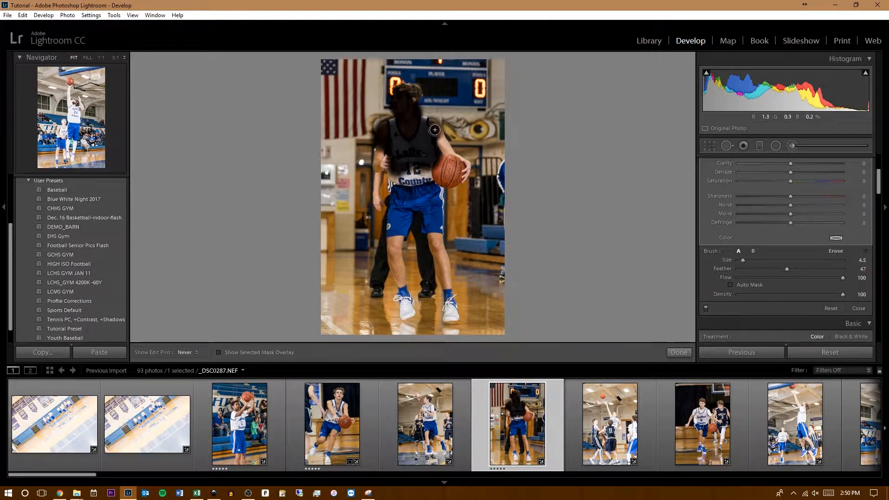
{"action": "key", "text": "h"}
{"action": "key", "text": "h"}
{"action": "key", "text": "alt"}
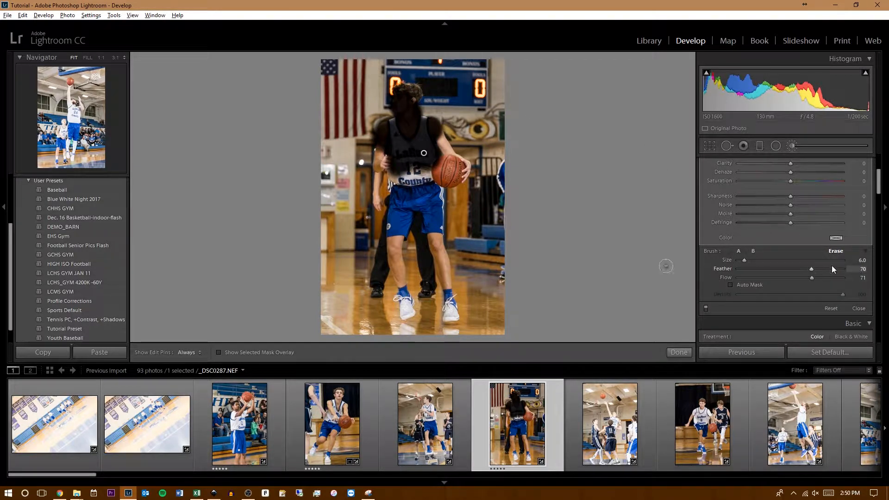
{"action": "key", "text": "h"}
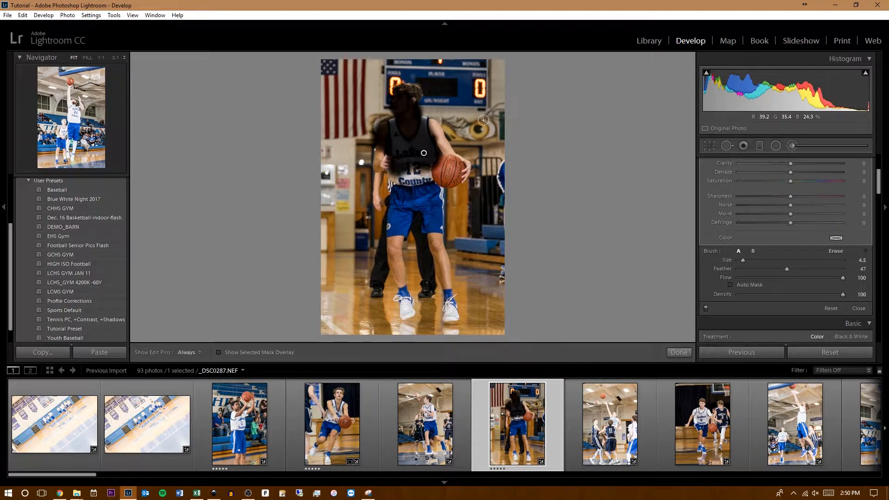
{"action": "key", "text": "ctrl+z"}
- Set the erase brush to feather 35 and flow 100, and erase the mask spill around the player's shoulders
{"action": "key", "text": "alt"}
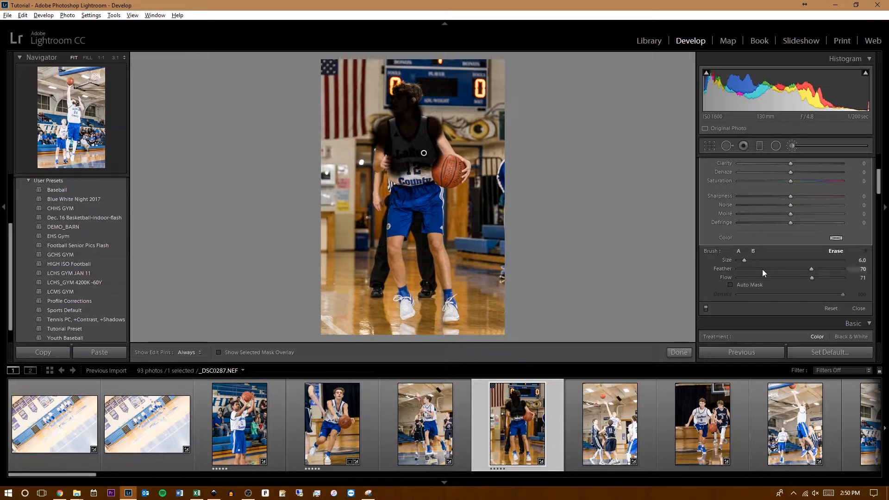
{"action": "left_click_drag", "start_coordinate": [812, 277], "coordinate": [843, 278]}
{"action": "left_click_drag", "start_coordinate": [774, 274], "coordinate": [776, 274]}
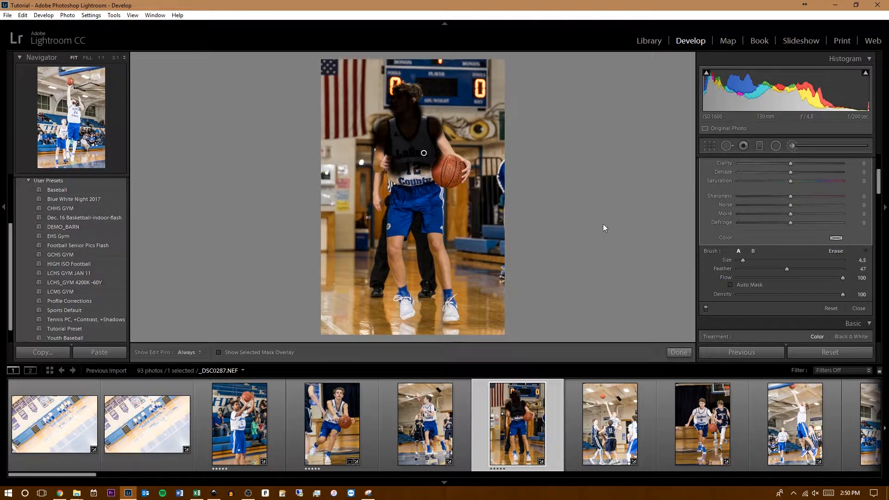
{"action": "key", "text": "alt"}
{"action": "left_click_drag", "start_coordinate": [447, 121], "coordinate": [437, 112]}
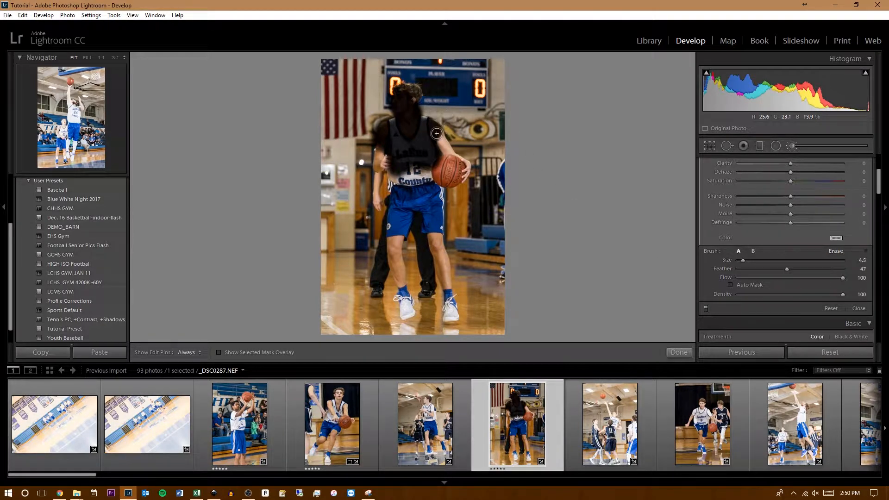
{"action": "key", "text": "alt"}
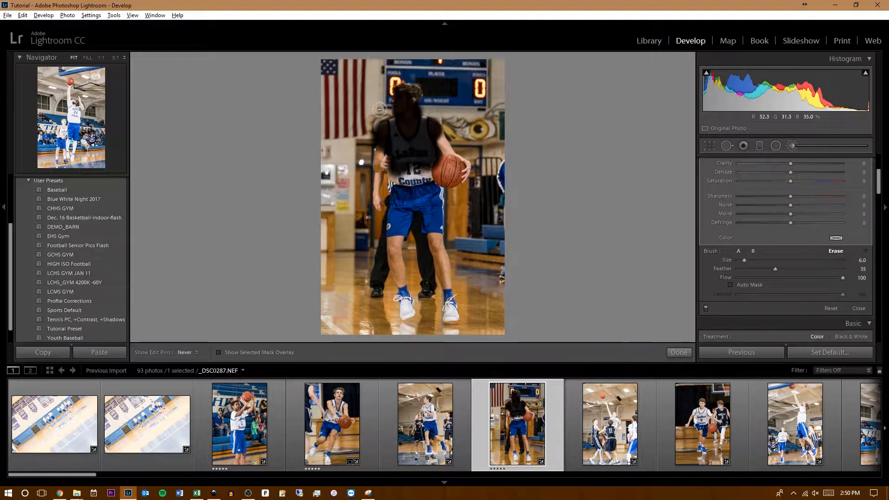
{"action": "mouse_move", "coordinate": [369, 128]}
{"action": "left_mouse_down"}
{"action": "mouse_move", "coordinate": [366, 146]}
{"action": "mouse_move", "coordinate": [368, 131]}
{"action": "left_mouse_up"}
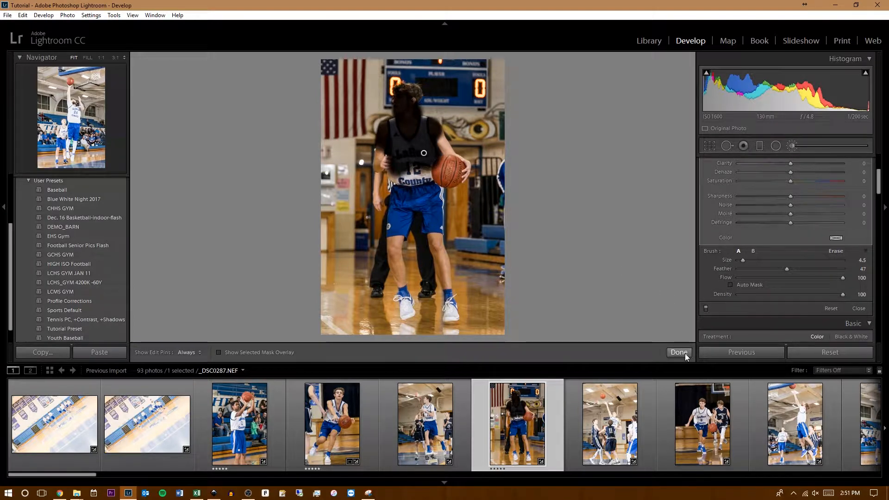
- Set the painted mask's exposure to -0.36 and finish the brush adjustment
{"action": "scroll", "coordinate": [746, 232], "scroll_direction": "up", "scroll_amount": 3}
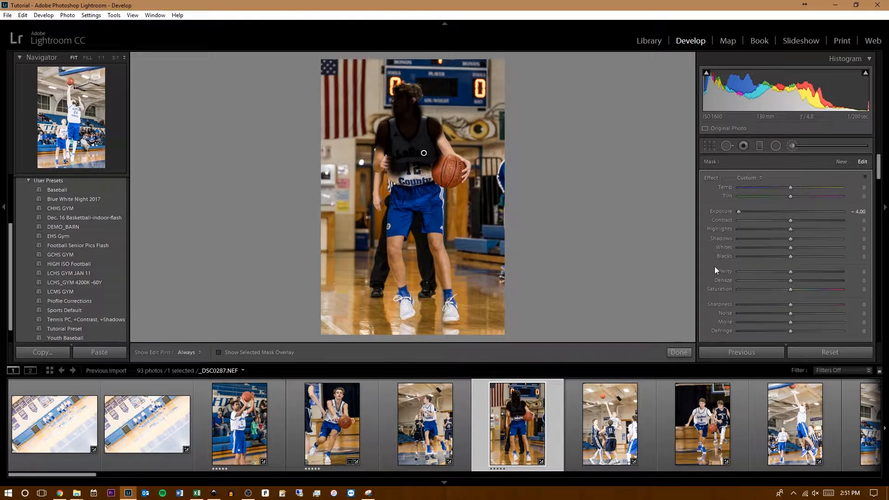
{"action": "left_click", "coordinate": [785, 211]}
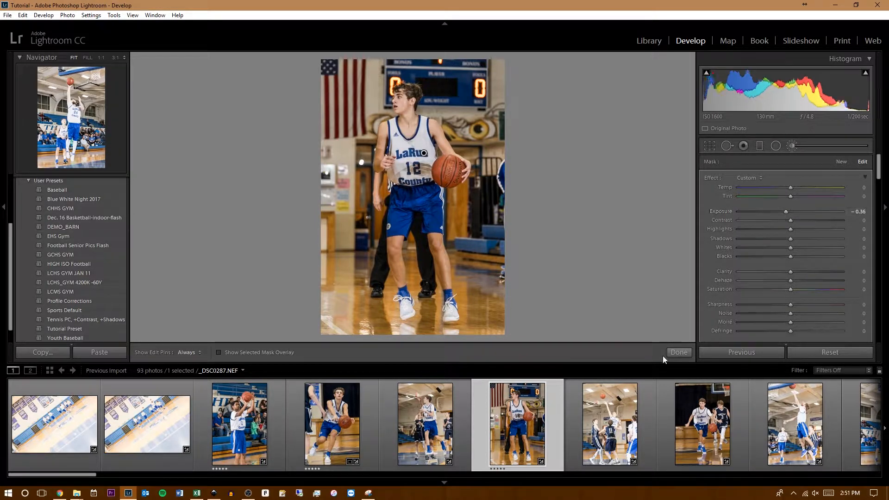
{"action": "left_click", "coordinate": [678, 352]}
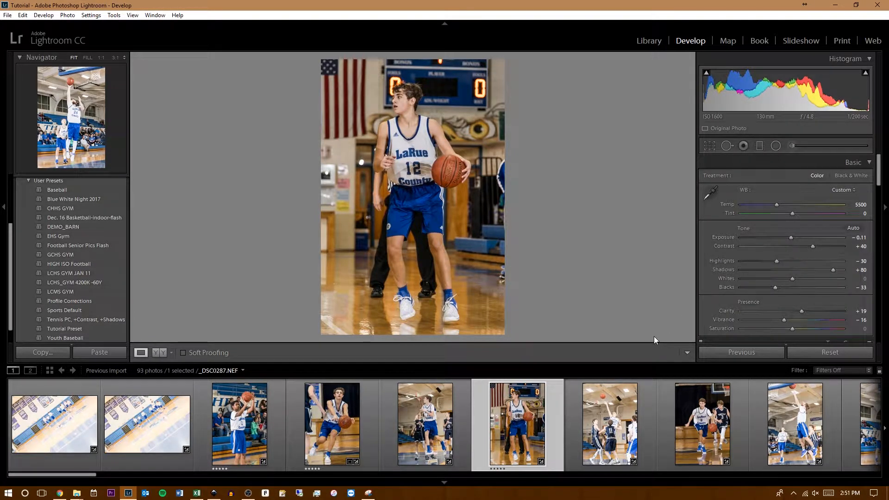
- Set the exposure of _DSC0284.NEF to -0.97 and rate it five stars
{"action": "left_click", "coordinate": [607, 433]}
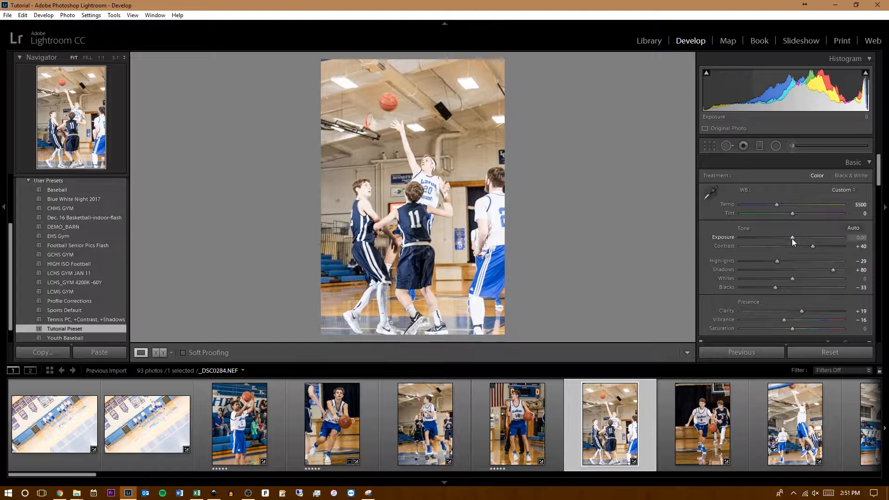
{"action": "left_click_drag", "start_coordinate": [792, 238], "coordinate": [784, 238]}
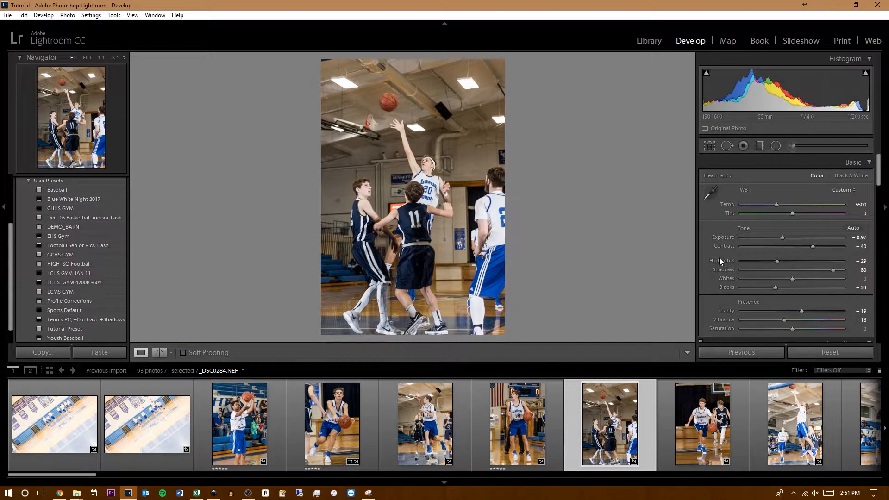
{"action": "key", "text": "5"}
- Rate _DSC0352.NEF five stars and set its exposure to -0.25
{"action": "scroll", "coordinate": [715, 422], "scroll_direction": "down", "scroll_amount": 3}
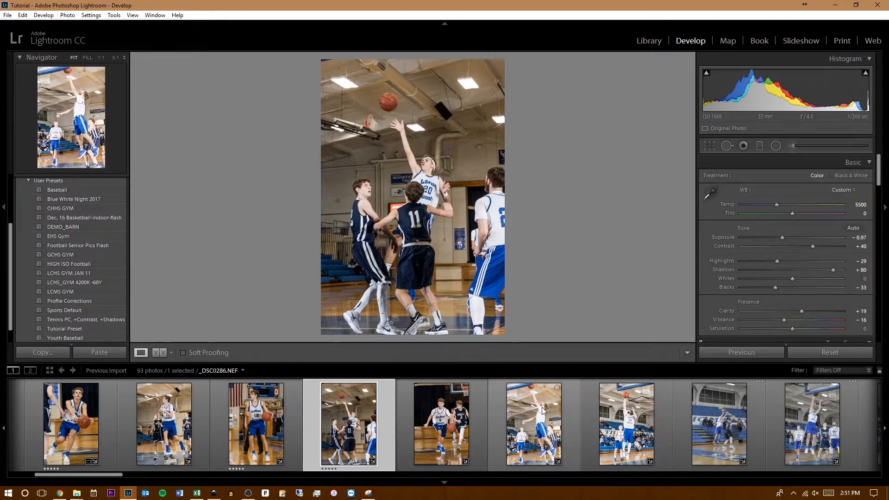
{"action": "scroll", "coordinate": [484, 429], "scroll_direction": "down", "scroll_amount": 15}
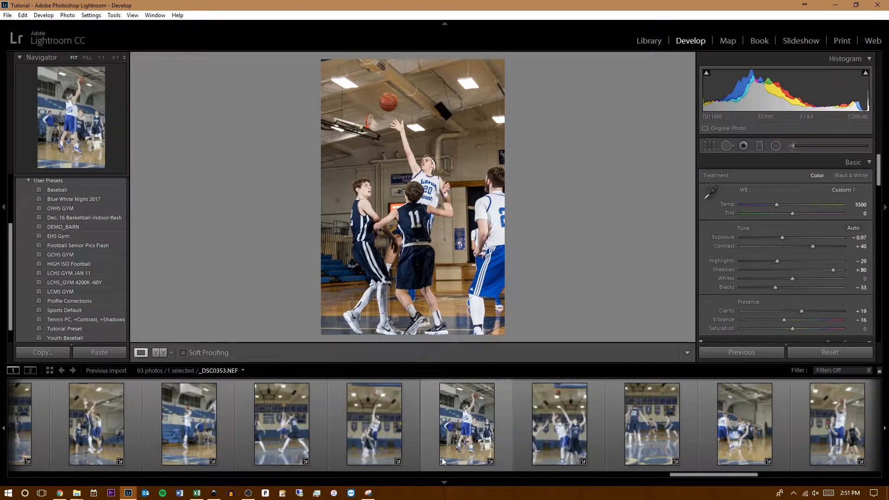
{"action": "left_click", "coordinate": [375, 426]}
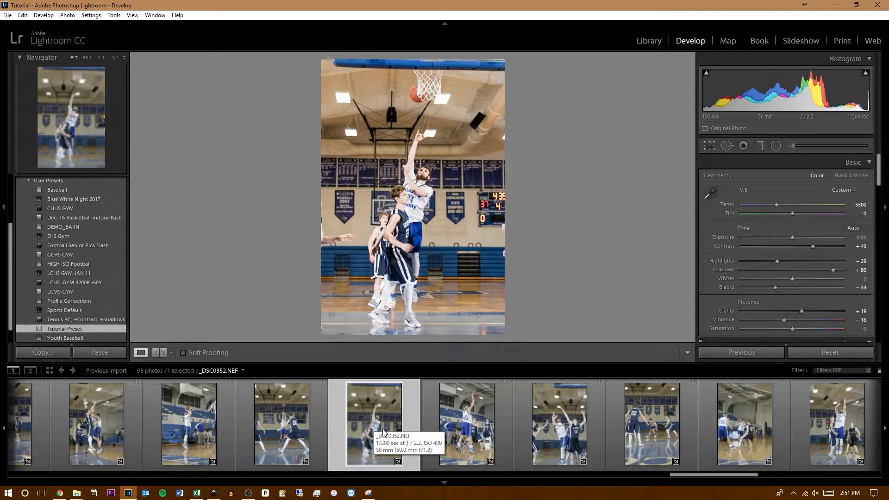
{"action": "key", "text": "5"}
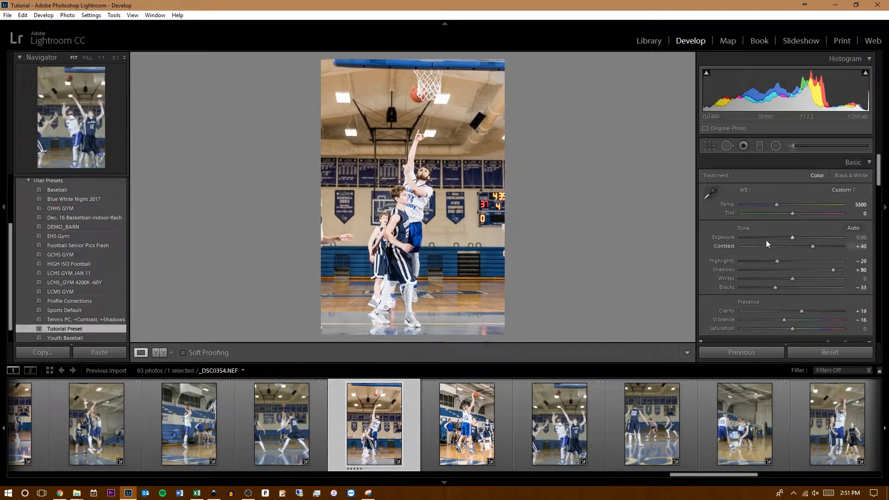
{"action": "left_click", "coordinate": [790, 236]}
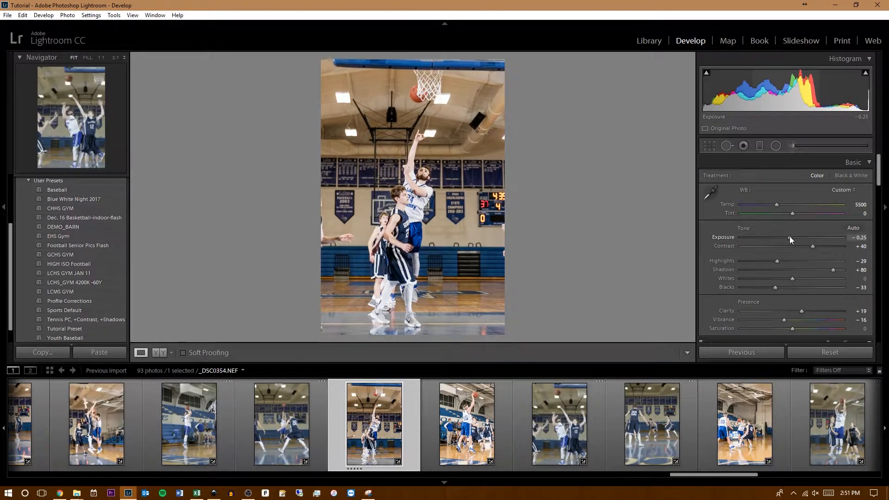
- Set the exposure of _DSC0353.NEF to -0.61 and rate it five stars
{"action": "left_click", "coordinate": [494, 426]}
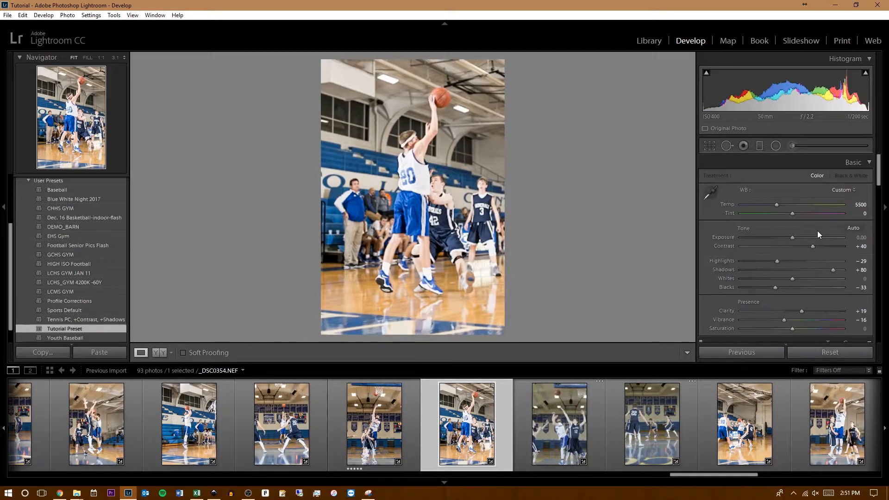
{"action": "left_click_drag", "start_coordinate": [792, 237], "coordinate": [786, 238]}
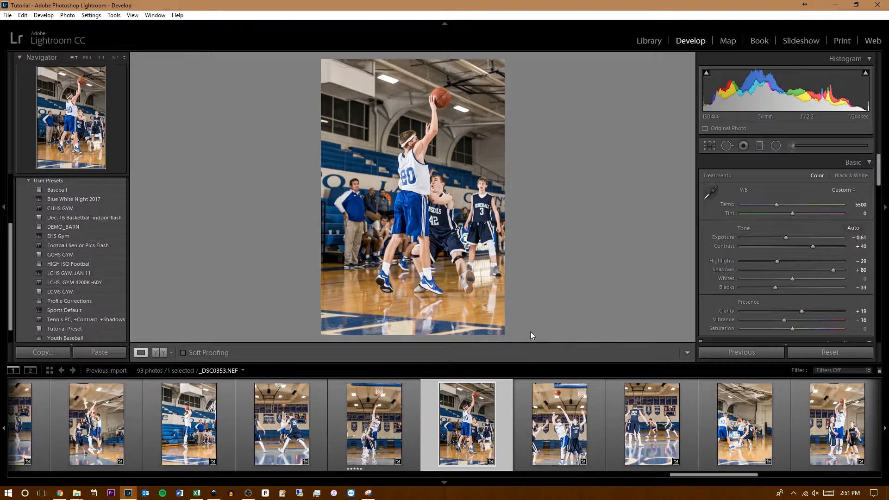
{"action": "key", "text": "5"}
- Filter the filmstrip to show only the Rated photos
{"action": "scroll", "coordinate": [547, 419], "scroll_direction": "down", "scroll_amount": 8}
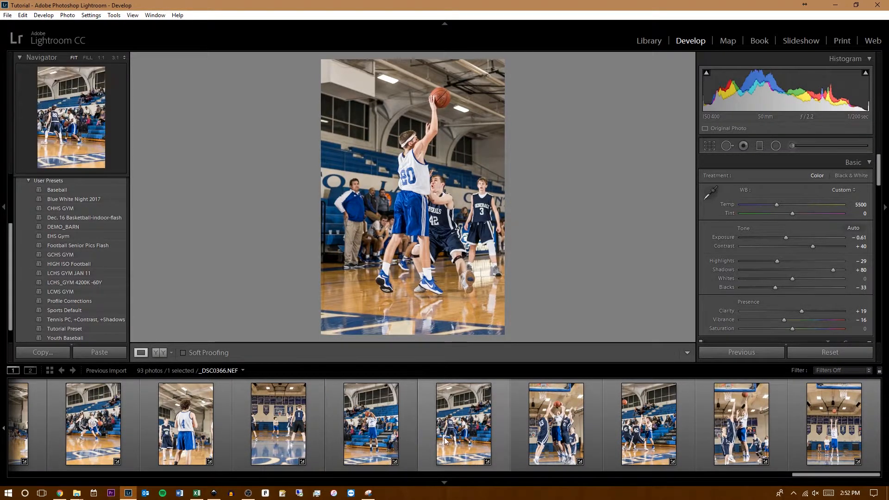
{"action": "left_click", "coordinate": [835, 370]}
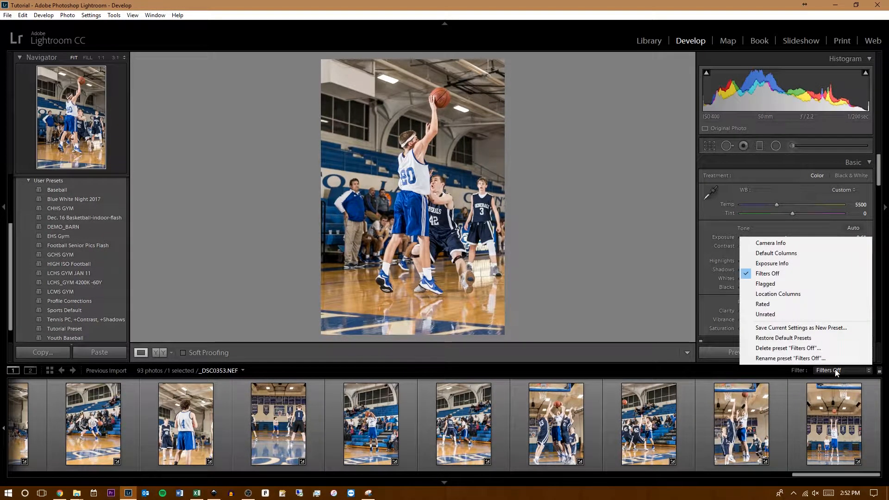
{"action": "left_click", "coordinate": [763, 304]}
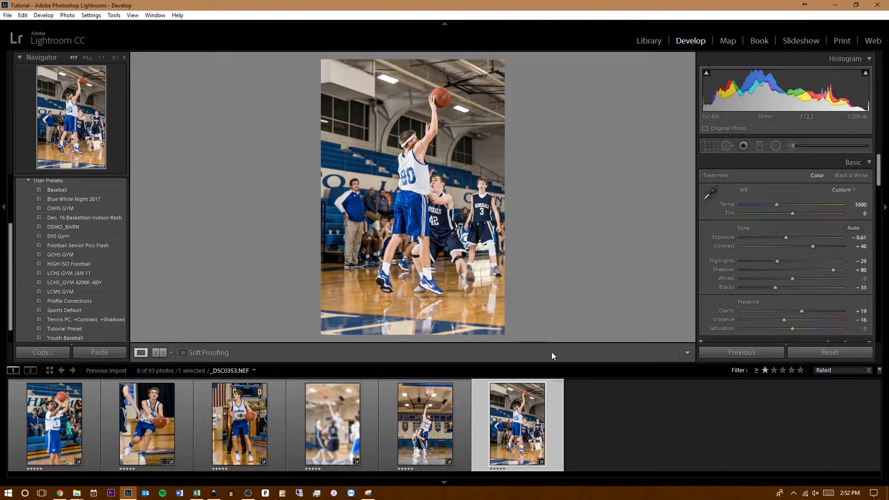
- Select all the rated photos in the filmstrip and open the export settings for them
{"action": "key", "text": "ctrl+a"}
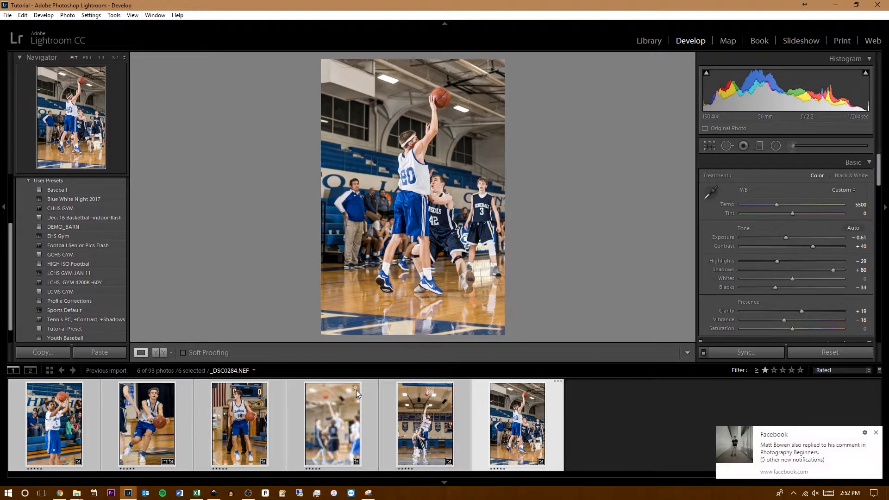
{"action": "left_click", "coordinate": [876, 432]}
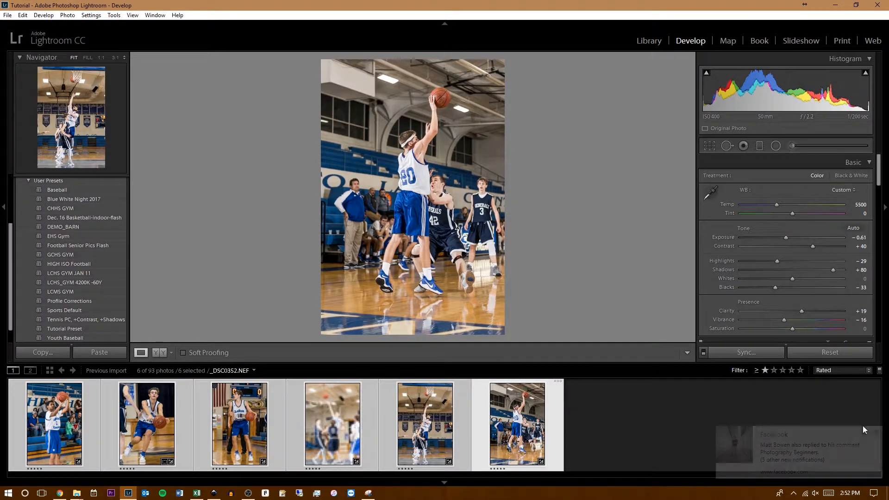
{"action": "left_click", "coordinate": [8, 18]}
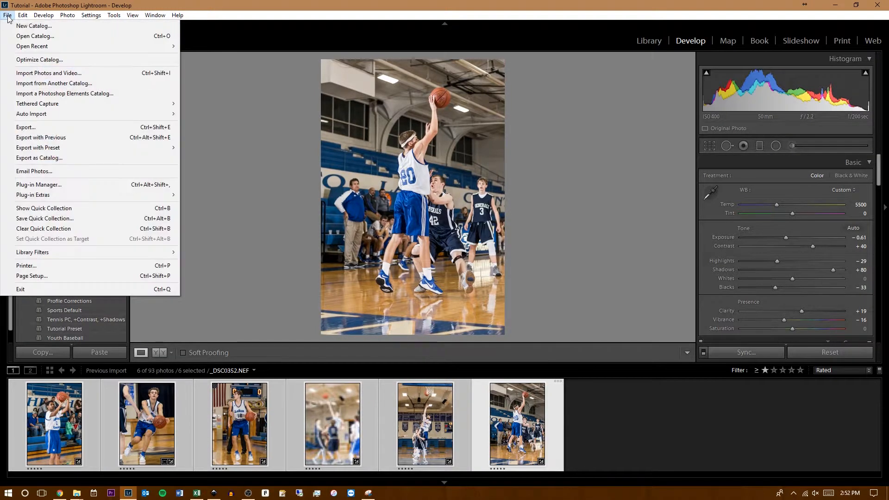
{"action": "left_click", "coordinate": [44, 125]}
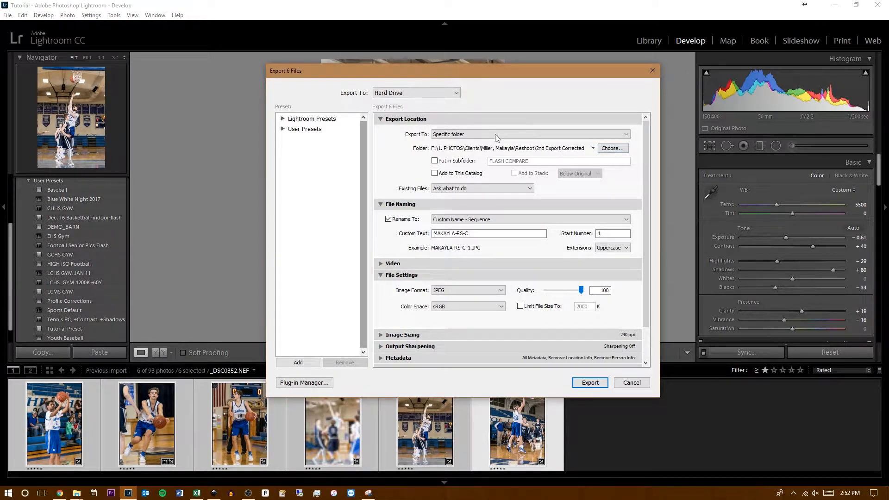
- Create a folder named "Tutorial Images" on the Desktop while choosing the export destination folder
{"action": "left_click", "coordinate": [583, 135]}
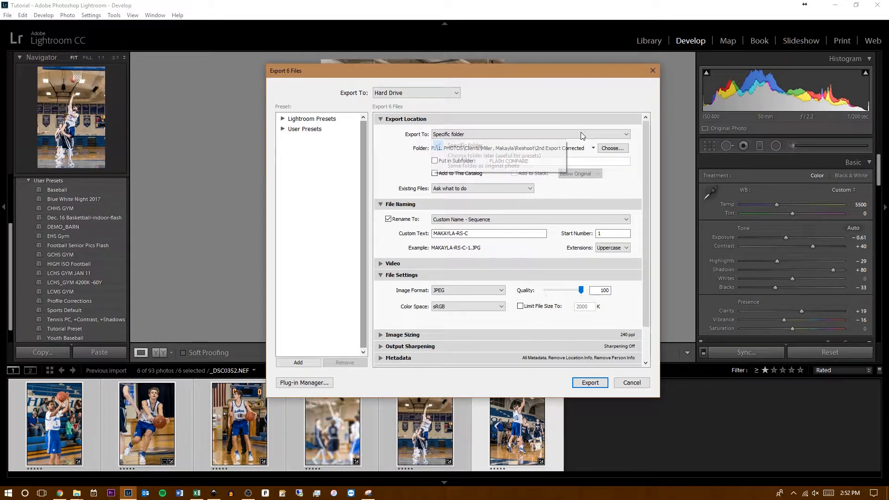
{"action": "left_click", "coordinate": [608, 149]}
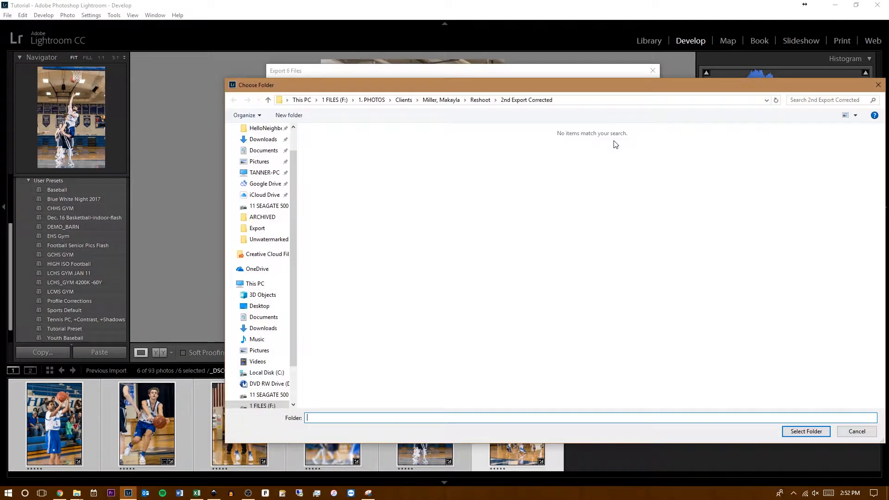
{"action": "left_click", "coordinate": [277, 308]}
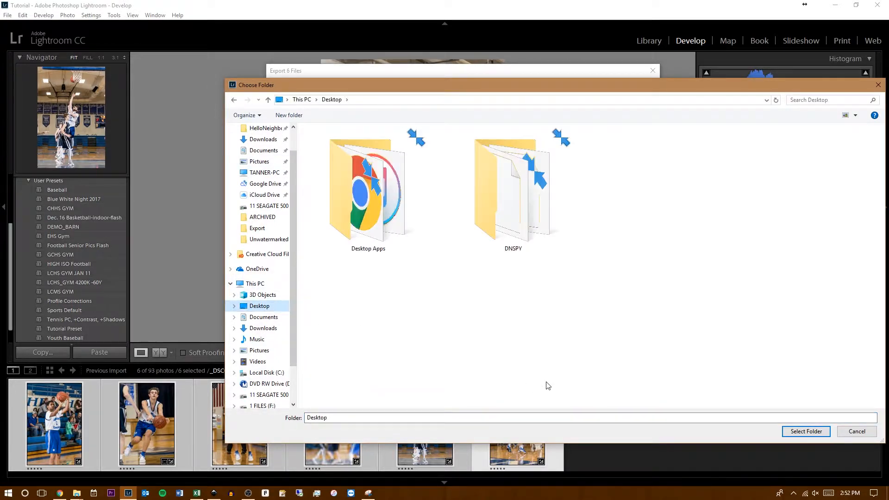
{"action": "left_click", "coordinate": [289, 115]}
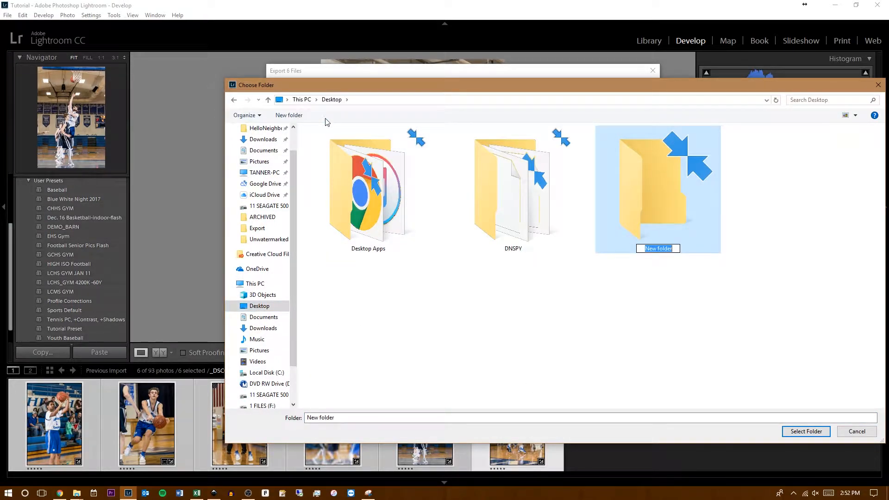
{"action": "type", "text": "Tutorial Images"}
{"action": "key", "text": "Return"}
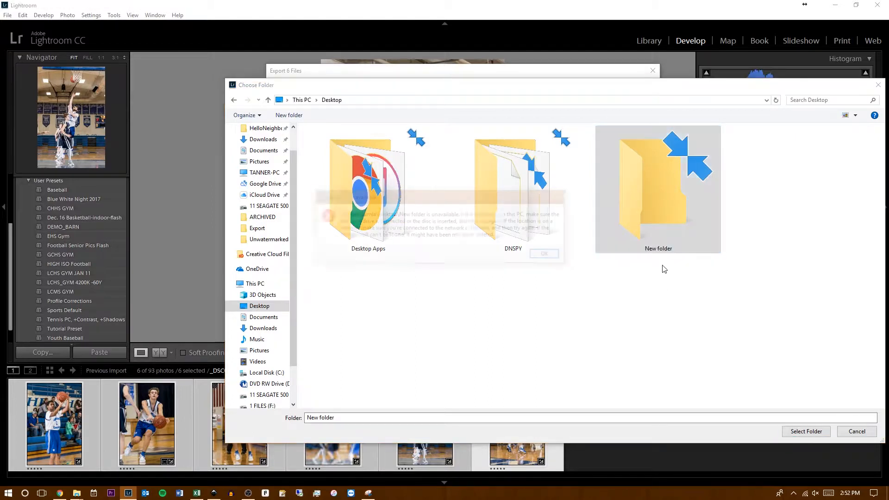
- Refresh the Desktop listing and set the Tutorial Images folder as the export destination
{"action": "left_click", "coordinate": [563, 254]}
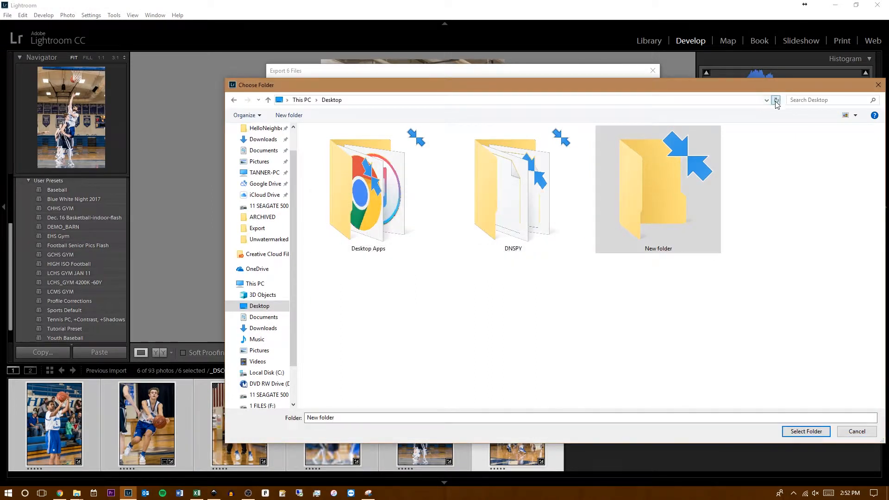
{"action": "left_click", "coordinate": [776, 100]}
{"action": "double_click", "coordinate": [659, 183]}
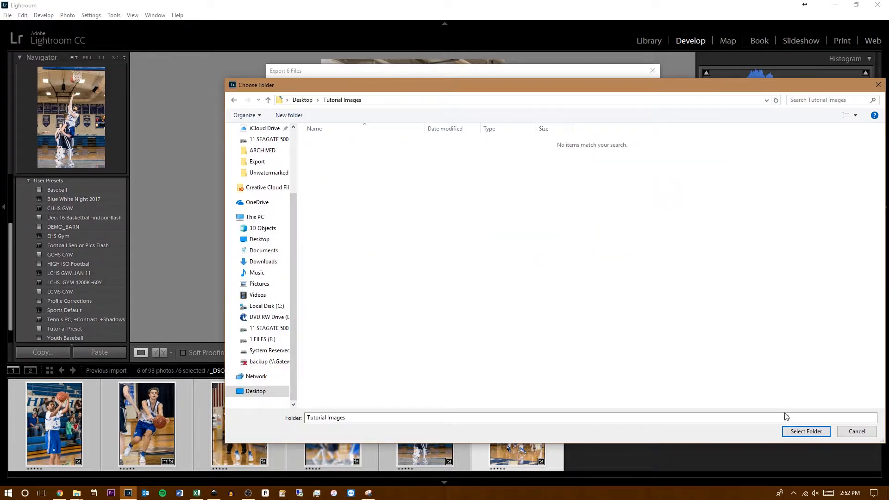
{"action": "left_click", "coordinate": [797, 431]}
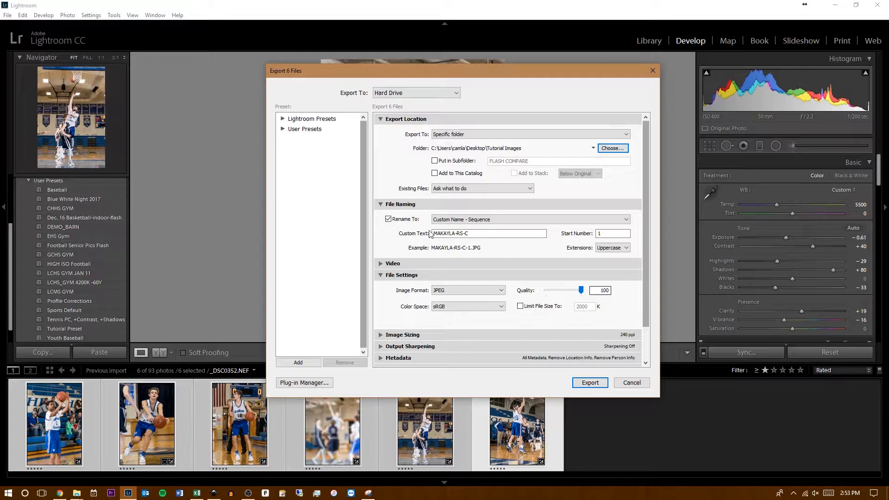
- Rename the exported files using Custom Name - Sequence with the custom text TUTORIAL
{"action": "left_click", "coordinate": [404, 220]}
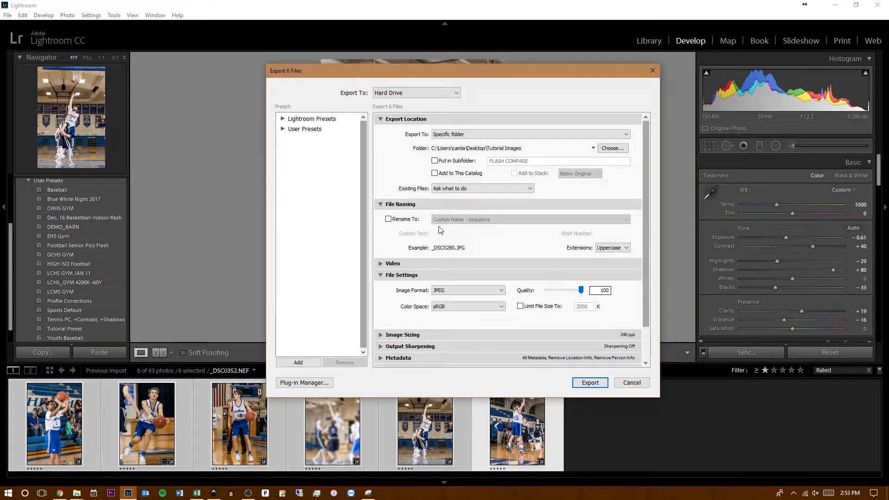
{"action": "left_click", "coordinate": [406, 219]}
{"action": "left_click", "coordinate": [466, 221]}
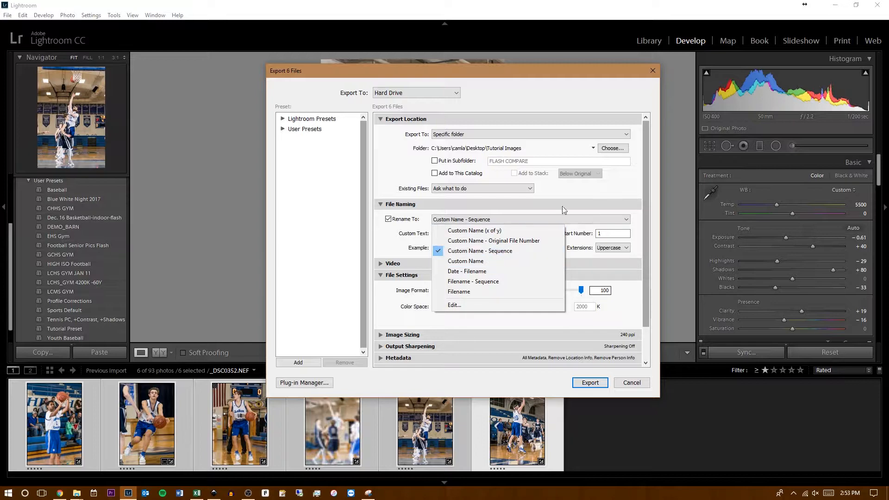
{"action": "left_click", "coordinate": [477, 251]}
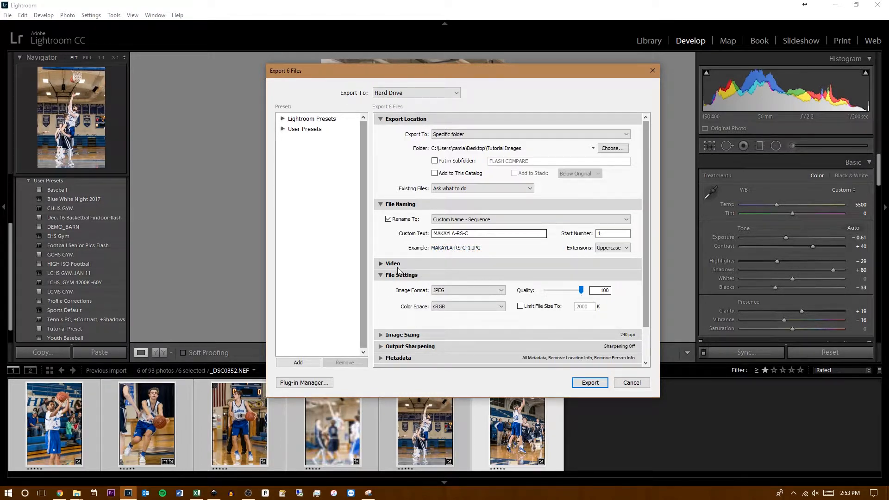
{"action": "double_click", "coordinate": [477, 234]}
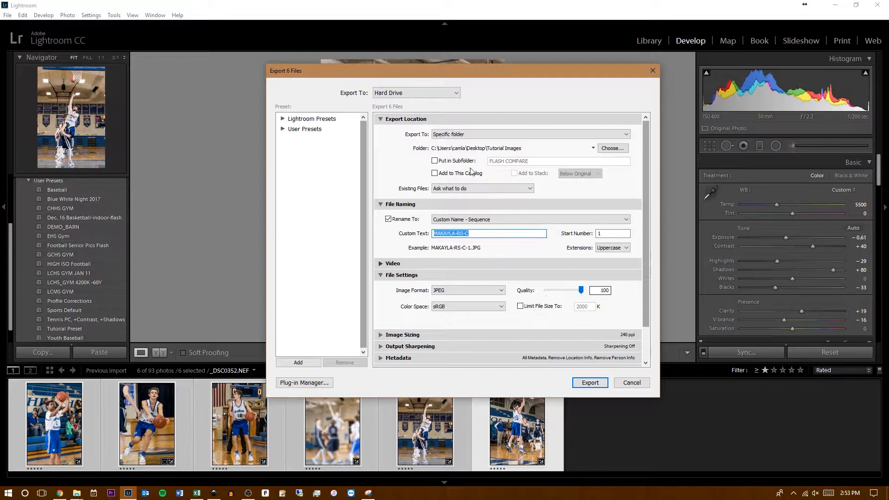
{"action": "type", "text": "TUTORIAL"}
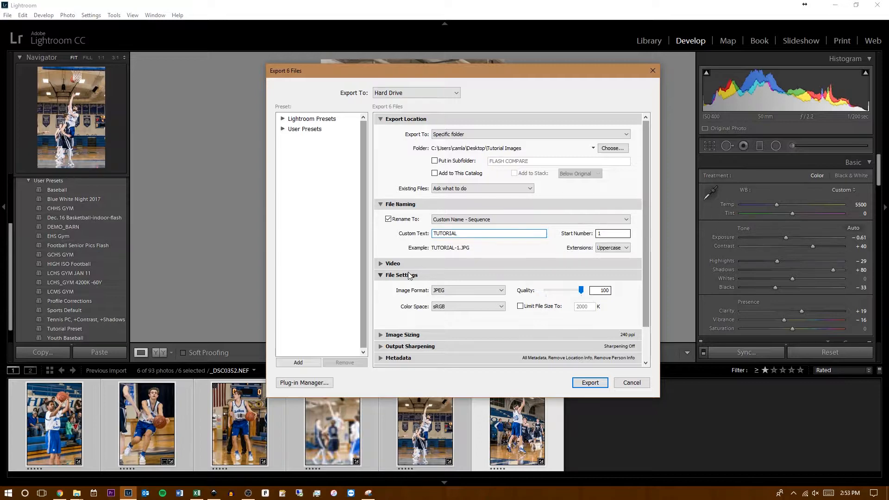
- Check the Video export options and select JPEG as the image format
{"action": "left_click", "coordinate": [381, 264]}
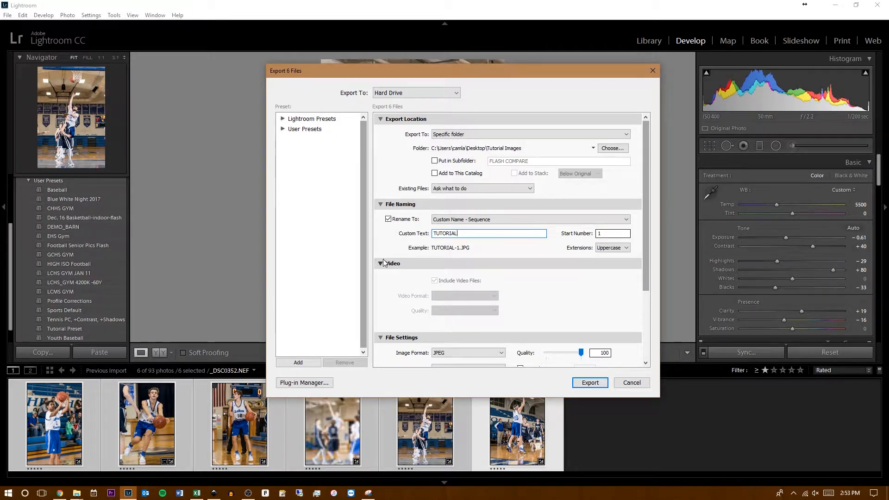
{"action": "left_click", "coordinate": [381, 264]}
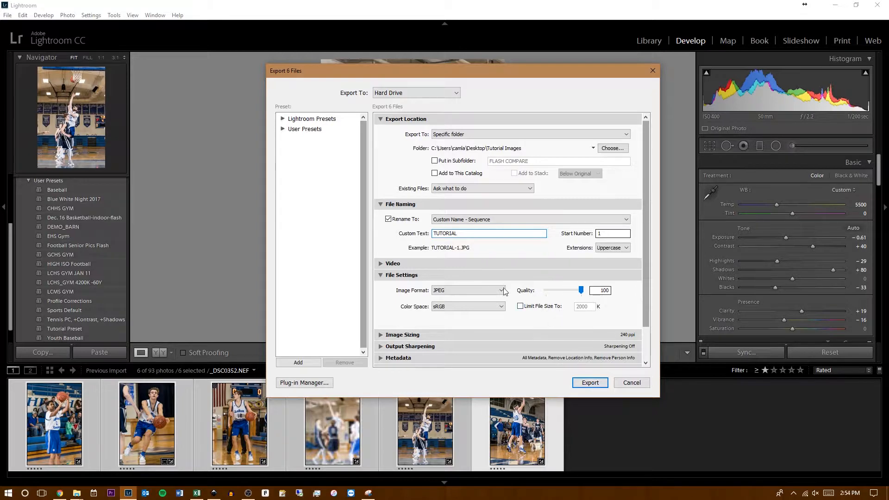
{"action": "left_click", "coordinate": [489, 293]}
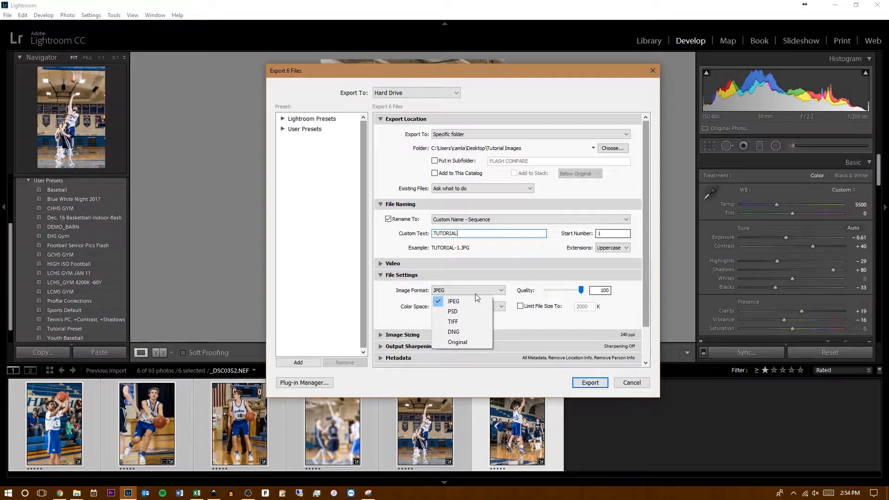
{"action": "left_click", "coordinate": [469, 301]}
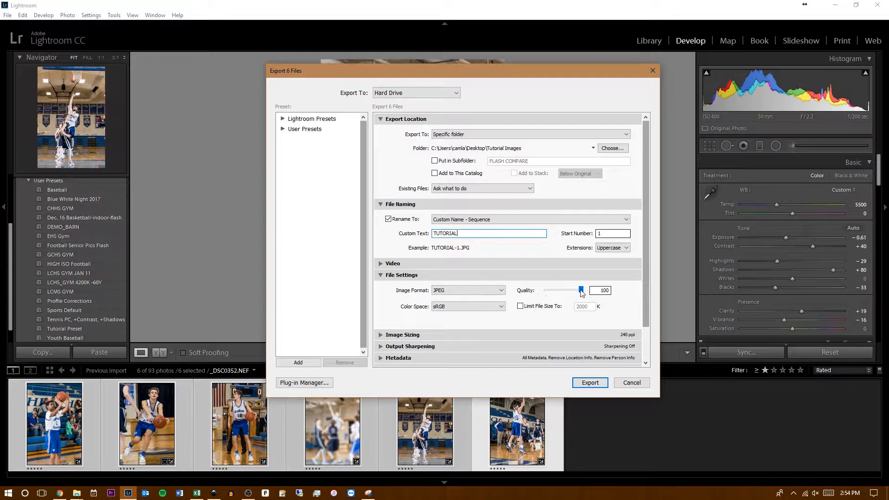
- Try limiting the exported file size to 2000 K, and remove the limit again
{"action": "left_click", "coordinate": [539, 307]}
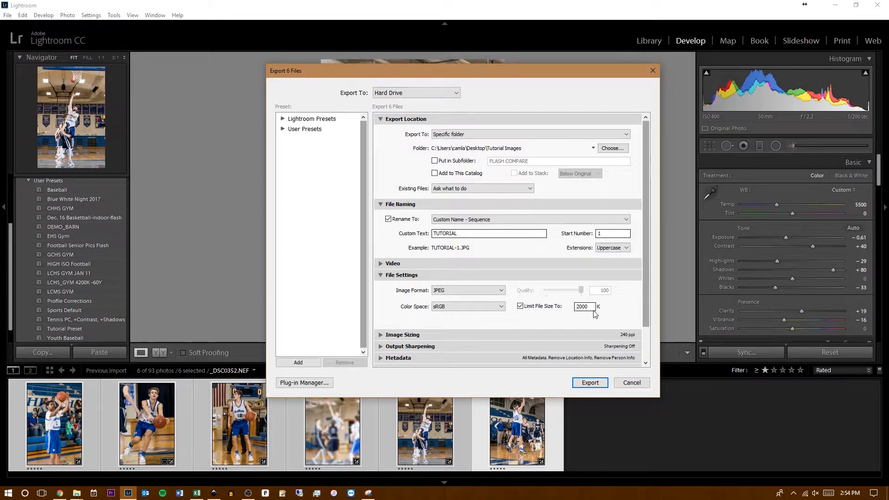
{"action": "left_click_drag", "start_coordinate": [648, 286], "coordinate": [640, 327]}
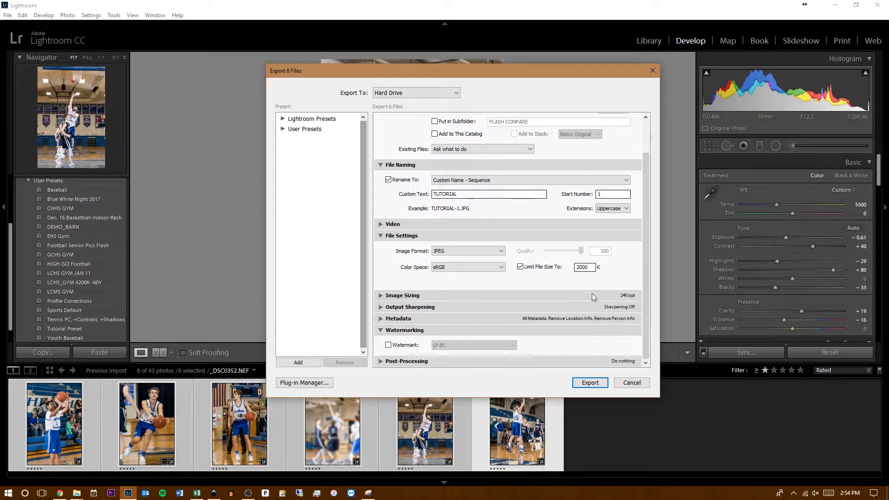
{"action": "left_click", "coordinate": [520, 267]}
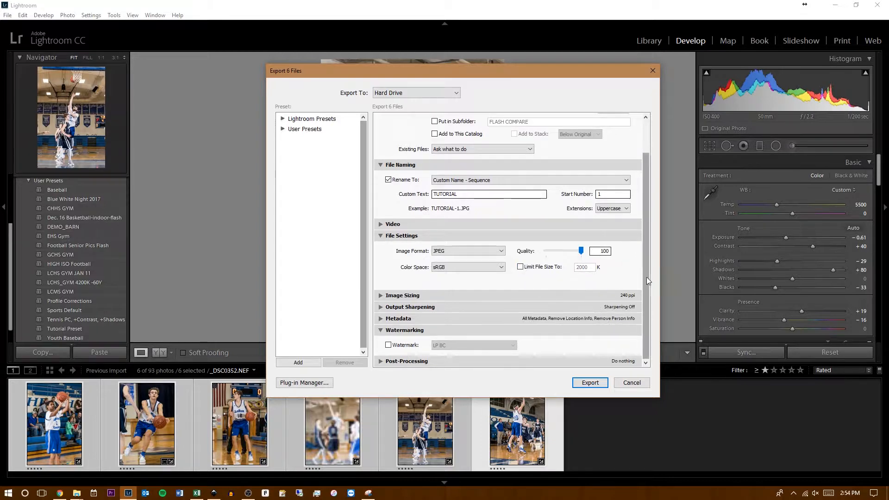
- Review the Image Sizing, Output Sharpening and Metadata export settings, collapsing each section after checking it
{"action": "left_click", "coordinate": [380, 296]}
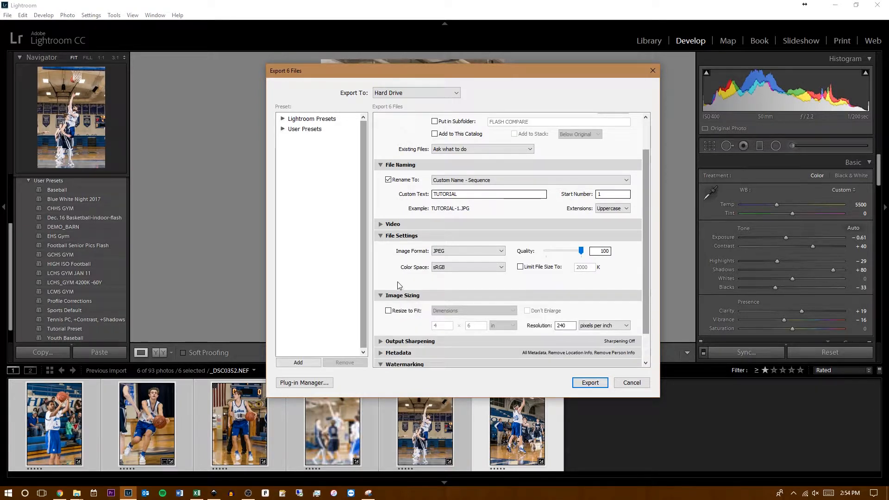
{"action": "scroll", "coordinate": [400, 278], "scroll_direction": "down", "scroll_amount": 1}
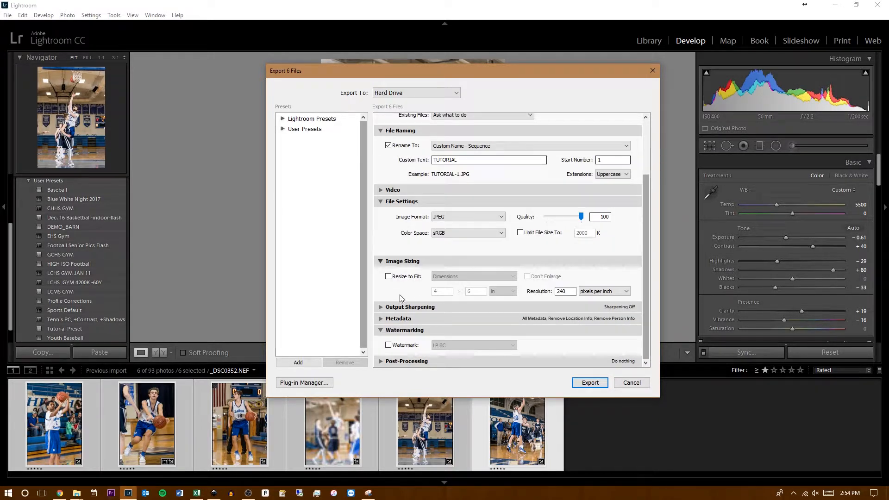
{"action": "left_click", "coordinate": [381, 261]}
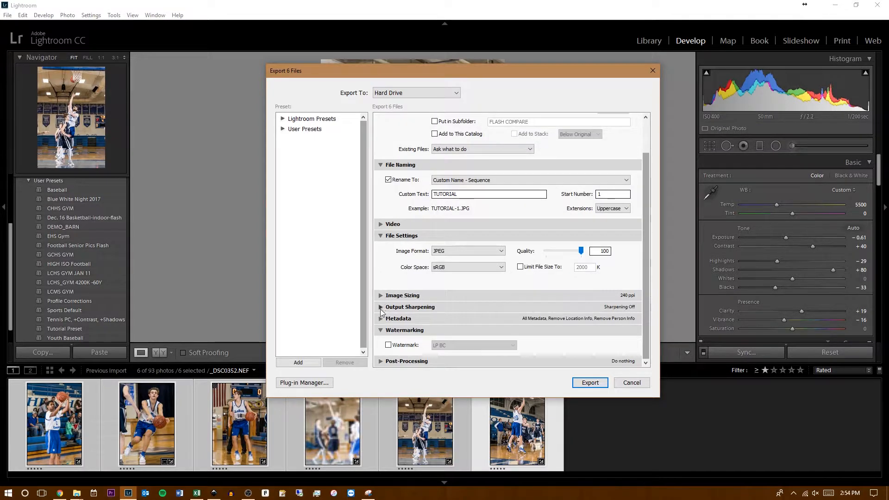
{"action": "left_click", "coordinate": [381, 307]}
{"action": "scroll", "coordinate": [445, 317], "scroll_direction": "down", "scroll_amount": 1}
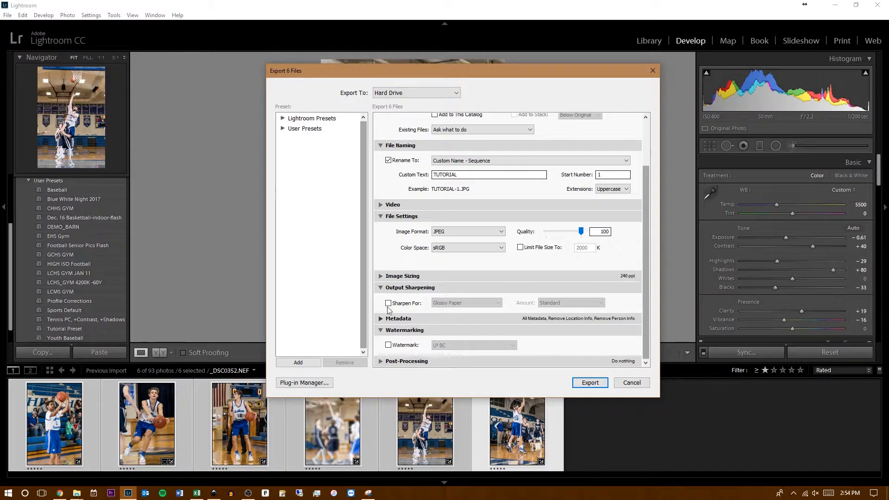
{"action": "left_click", "coordinate": [381, 287]}
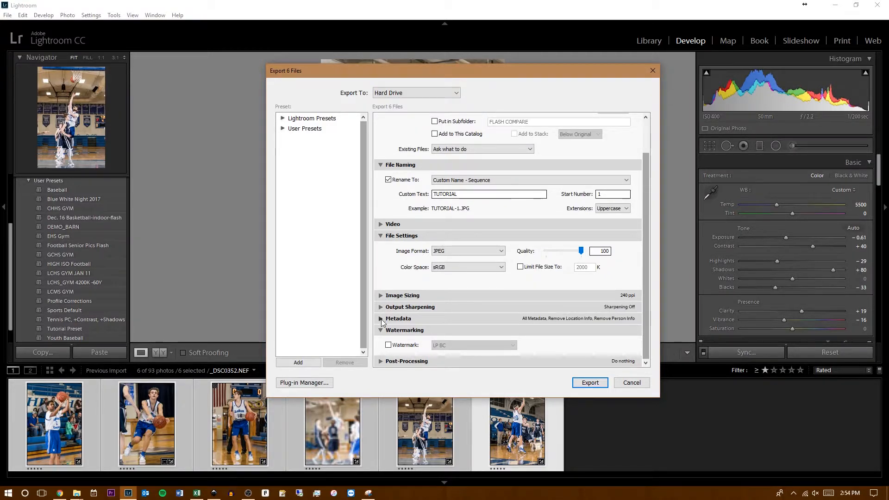
{"action": "left_click", "coordinate": [381, 314]}
{"action": "scroll", "coordinate": [384, 316], "scroll_direction": "down", "scroll_amount": 2}
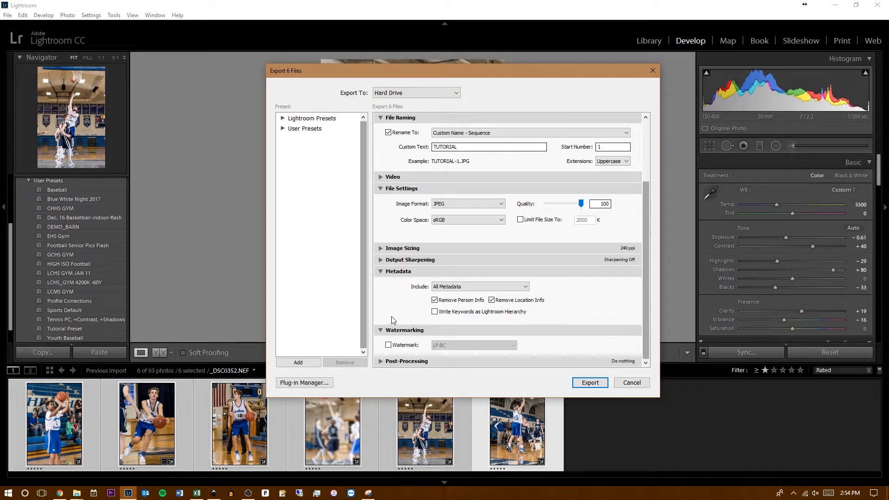
{"action": "left_click", "coordinate": [381, 272]}
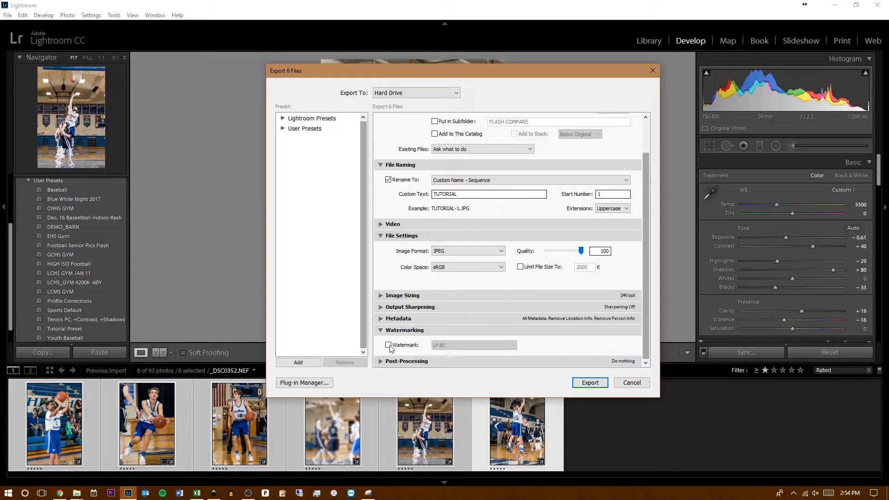
- Enable the export watermark and open the LP BC watermark for editing
{"action": "left_click", "coordinate": [389, 346]}
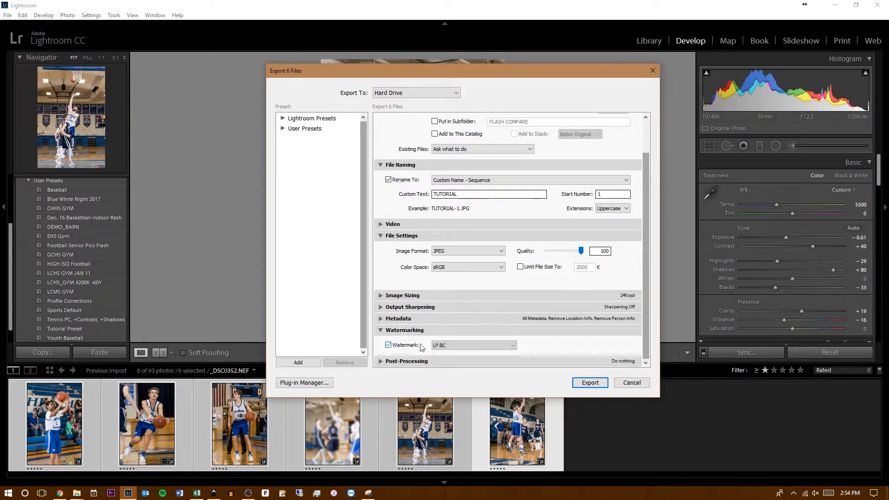
{"action": "left_click", "coordinate": [454, 347]}
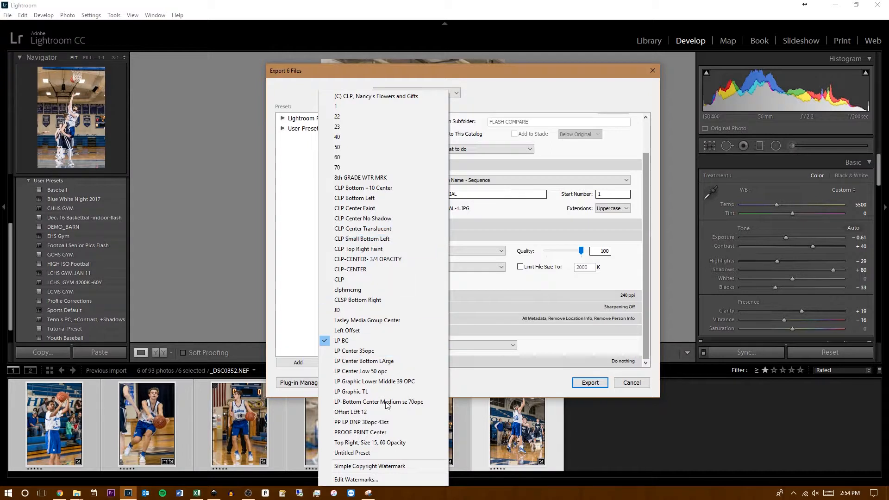
{"action": "left_click", "coordinate": [382, 481]}
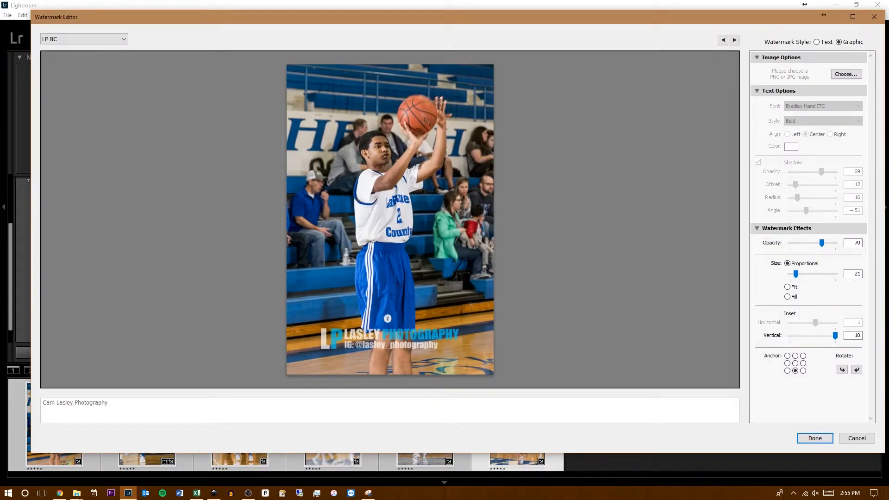
- Try a text watermark anchored at the photo's centre with opacity 100 and proportional size 18
{"action": "left_click", "coordinate": [816, 42]}
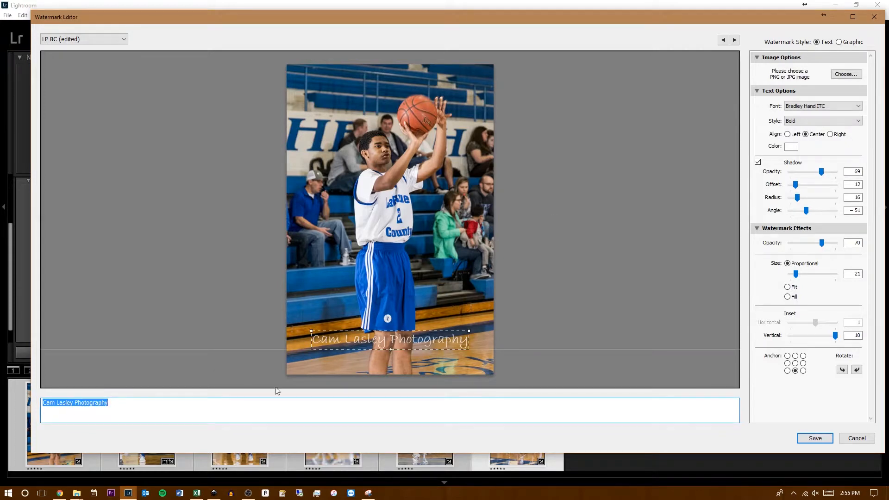
{"action": "left_click", "coordinate": [795, 363]}
{"action": "left_click_drag", "start_coordinate": [822, 243], "coordinate": [847, 243]}
{"action": "left_click_drag", "start_coordinate": [796, 274], "coordinate": [859, 268]}
{"action": "left_click", "coordinate": [795, 274]}
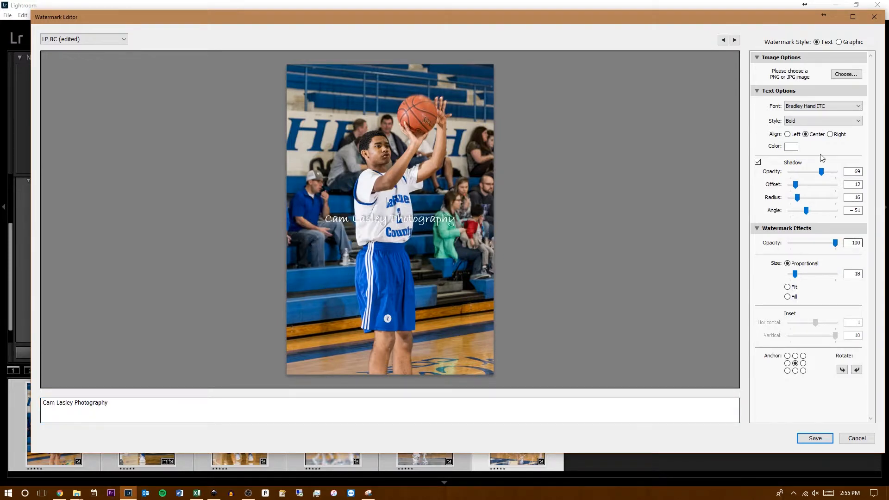
- Try the text watermark without its shadow, restore the shadow and Graphic style, and discard the watermark edits
{"action": "left_click", "coordinate": [757, 162]}
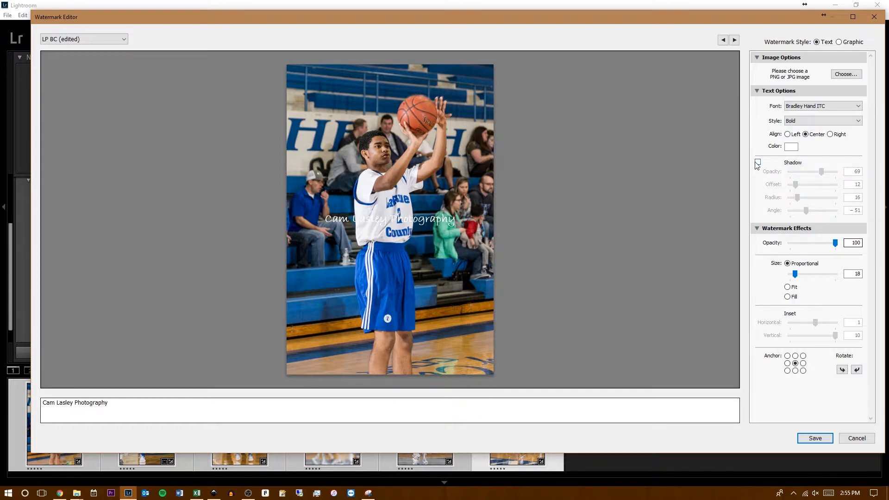
{"action": "left_click", "coordinate": [758, 163]}
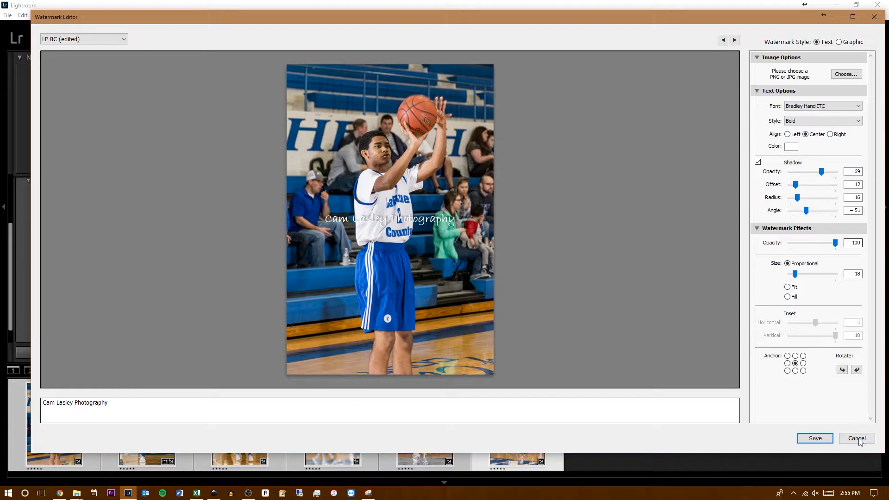
{"action": "left_click", "coordinate": [839, 42]}
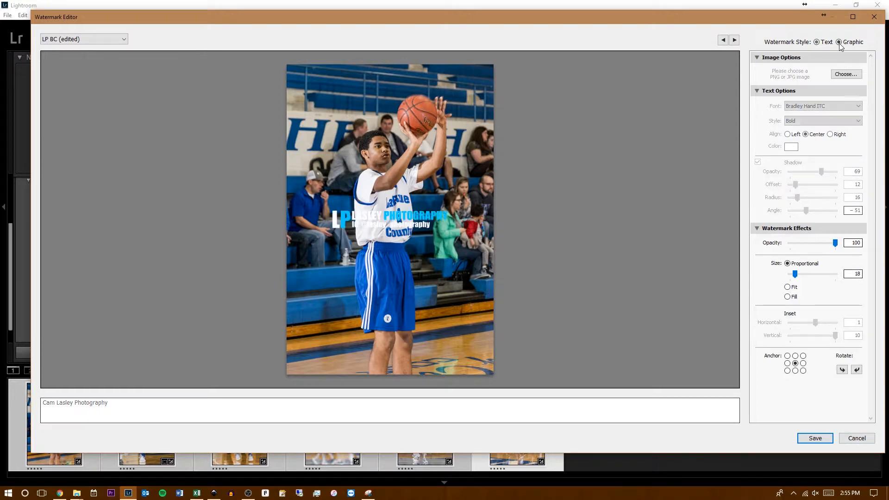
{"action": "left_click", "coordinate": [859, 438]}
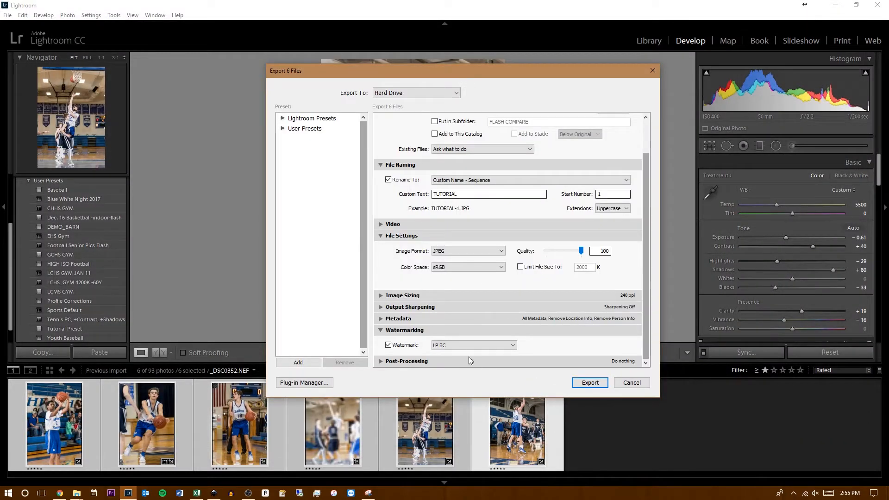
- Review the saved watermark choices and the LP BC watermark's preview, leaving its settings untouched
{"action": "left_click", "coordinate": [509, 345]}
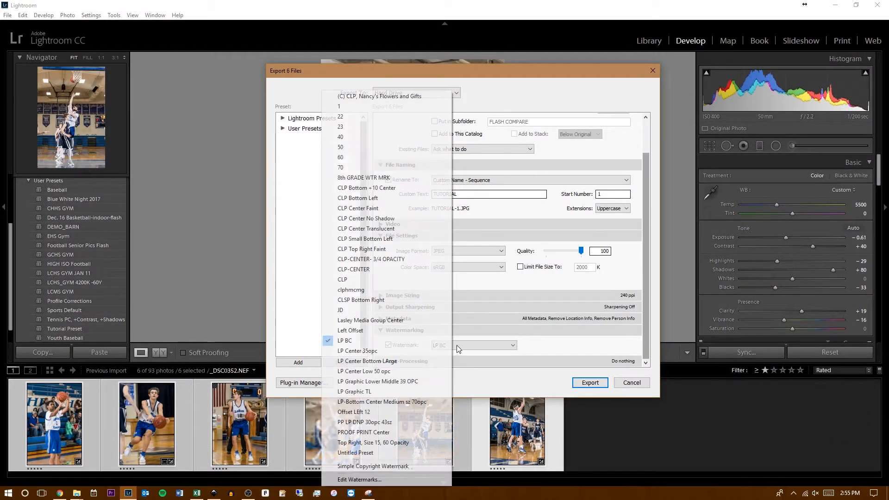
{"action": "left_click", "coordinate": [531, 388]}
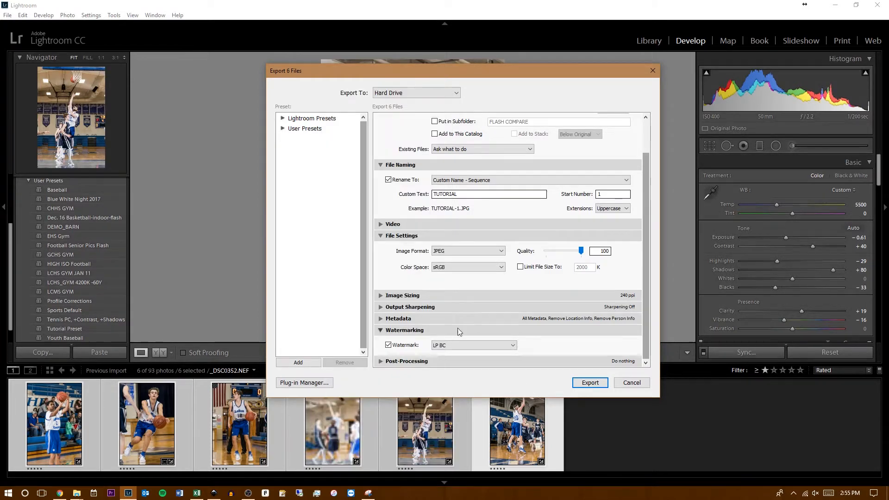
{"action": "left_click", "coordinate": [440, 347]}
{"action": "left_click", "coordinate": [407, 479]}
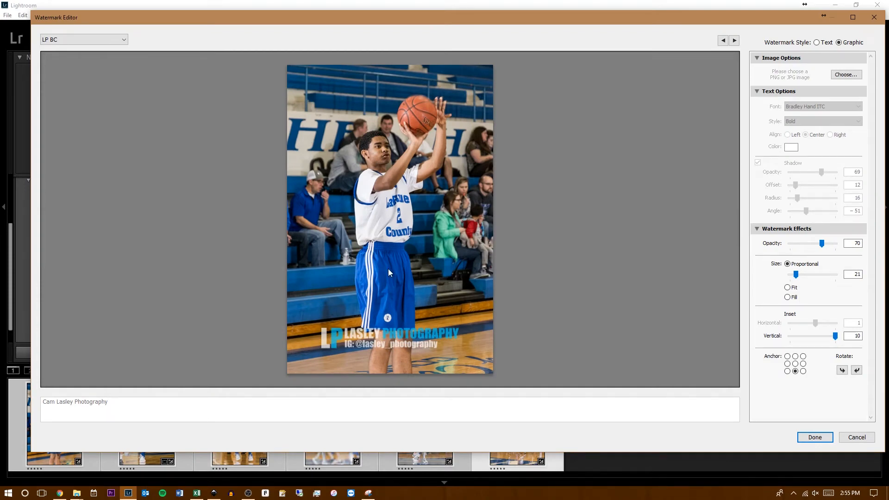
{"action": "left_click", "coordinate": [857, 437]}
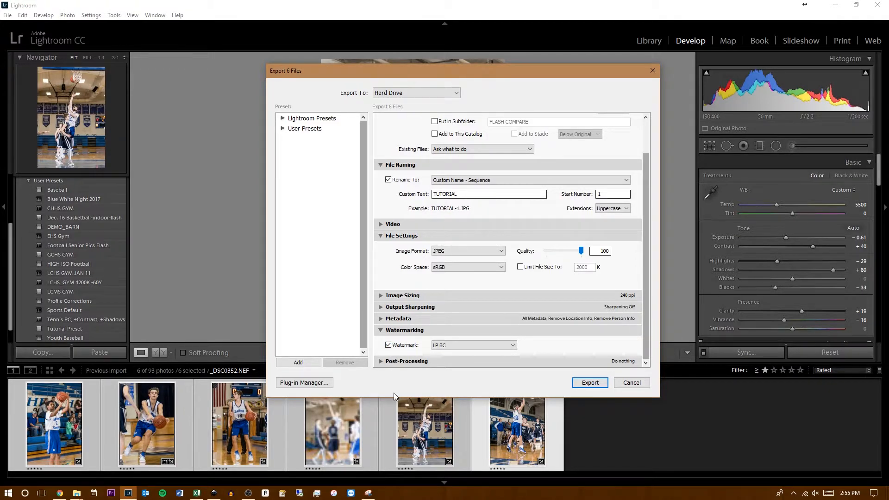
- Turn off watermarking for the export
{"action": "left_click", "coordinate": [387, 346]}
{"action": "left_click", "coordinate": [387, 346]}
{"action": "left_click", "coordinate": [388, 344]}
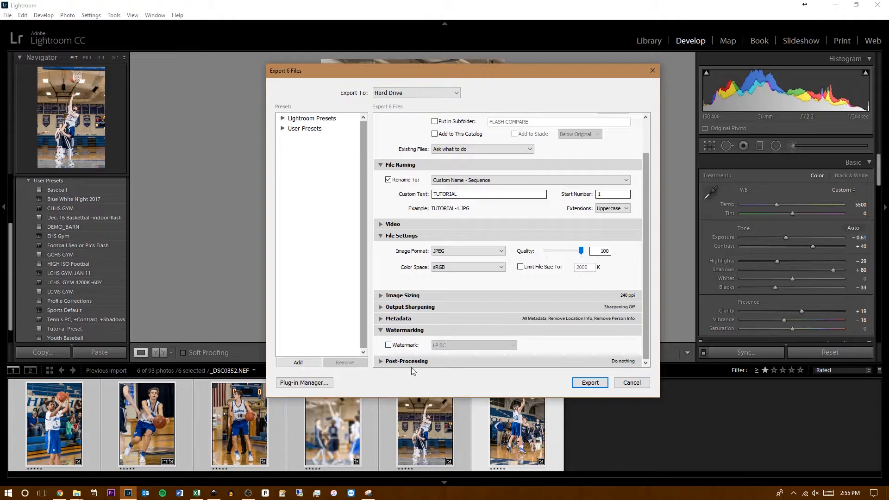
- Keep the after-export action at Do nothing and export the selected photos to the Tutorial Images folder
{"action": "left_click", "coordinate": [386, 362]}
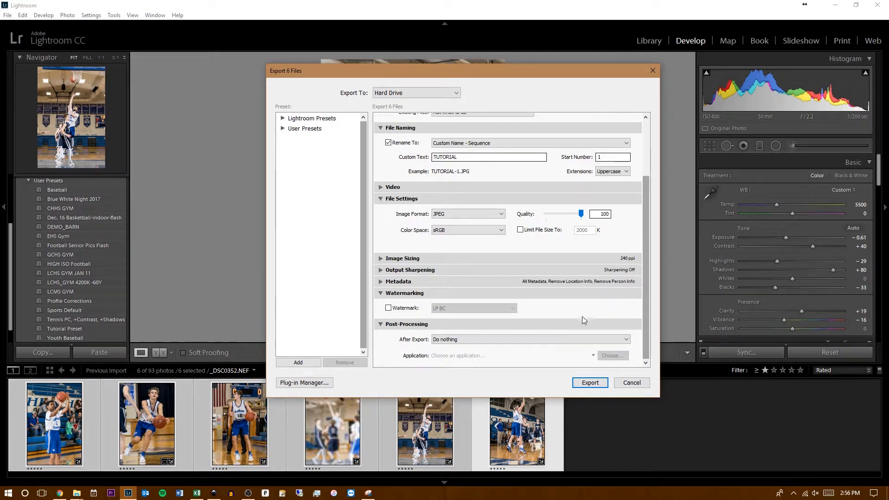
{"action": "left_click", "coordinate": [492, 341]}
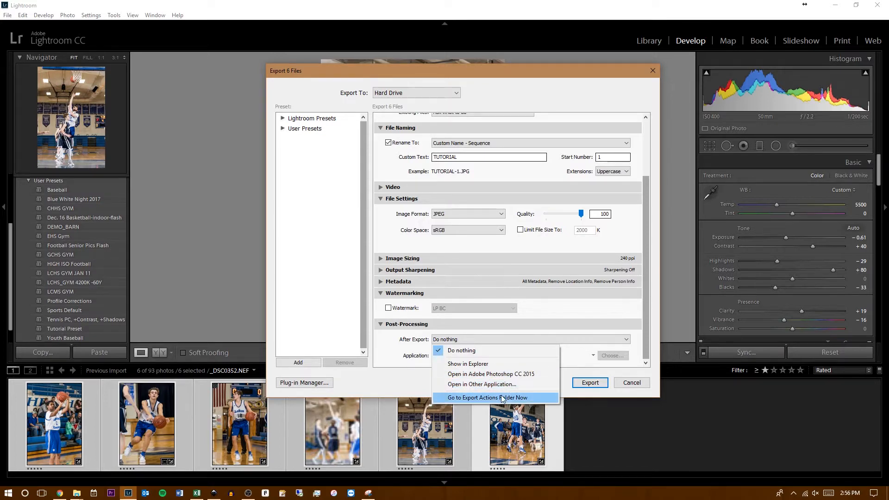
{"action": "left_click", "coordinate": [487, 353]}
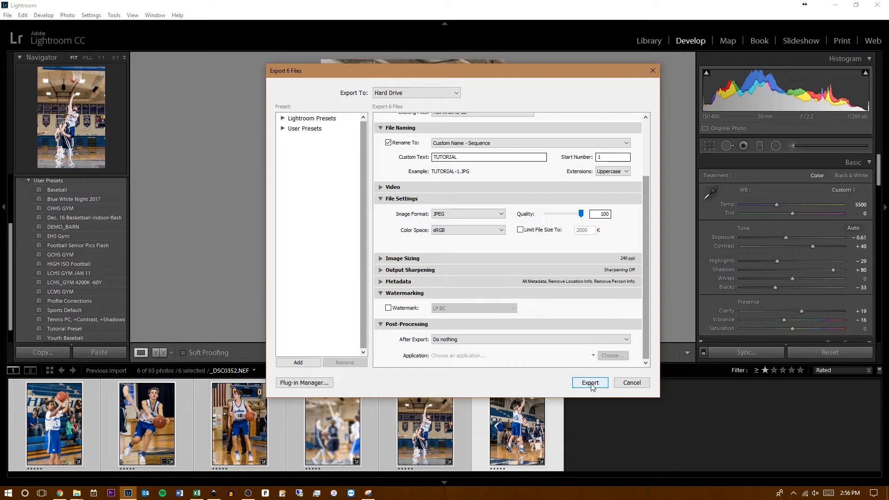
{"action": "scroll", "coordinate": [616, 333], "scroll_direction": "up", "scroll_amount": 3}
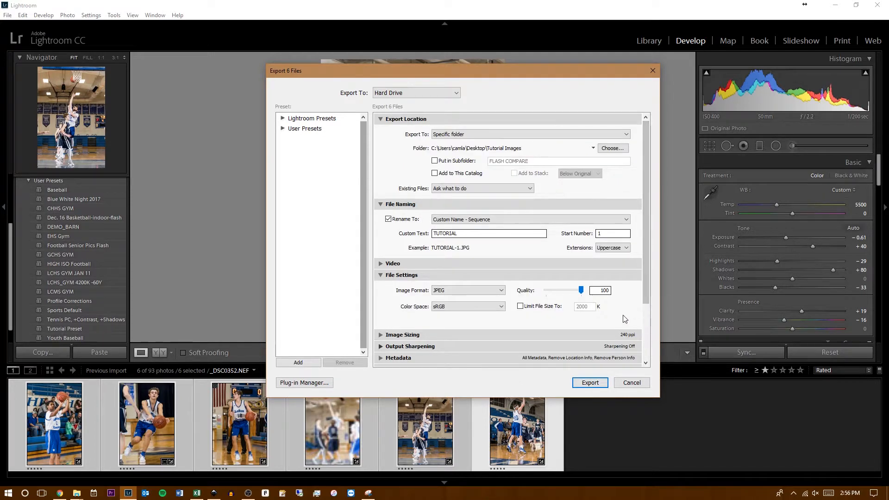
{"action": "left_click", "coordinate": [590, 384]}
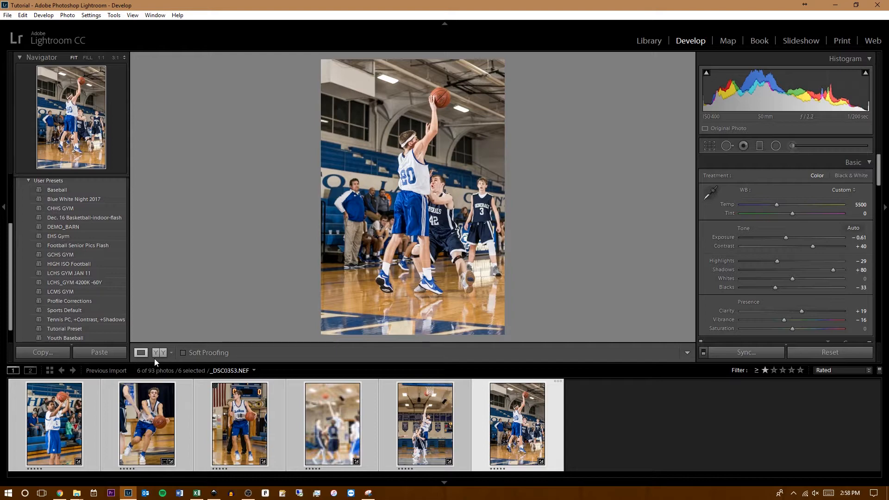
- Open the Tutorial Images folder on the Desktop in a maximized window with extra large icons
{"action": "left_click", "coordinate": [835, 5]}
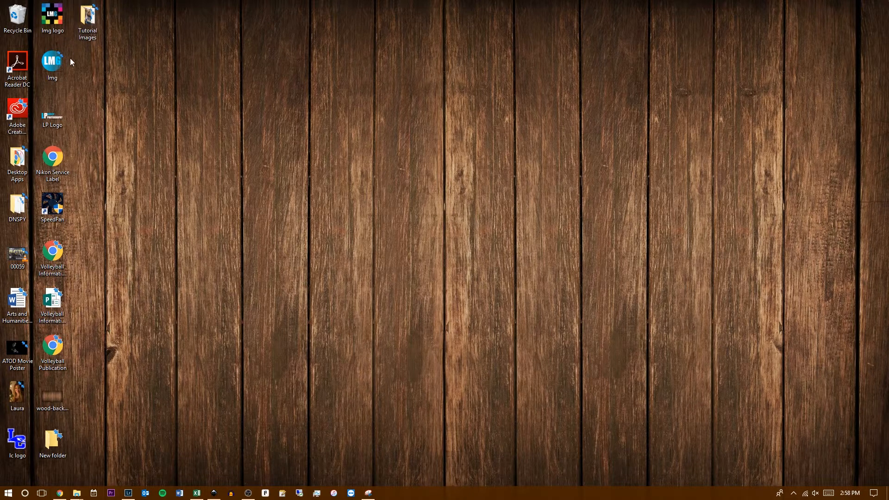
{"action": "double_click", "coordinate": [92, 16]}
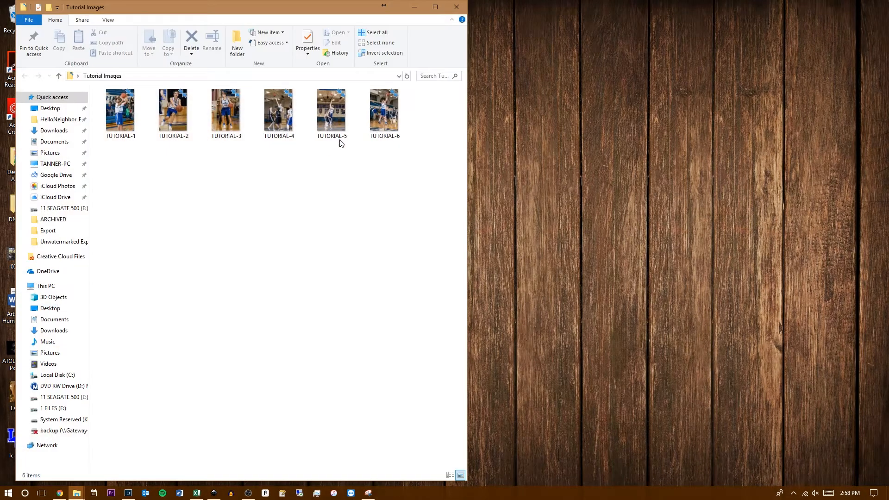
{"action": "left_click", "coordinate": [437, 7]}
{"action": "left_click", "coordinate": [92, 17]}
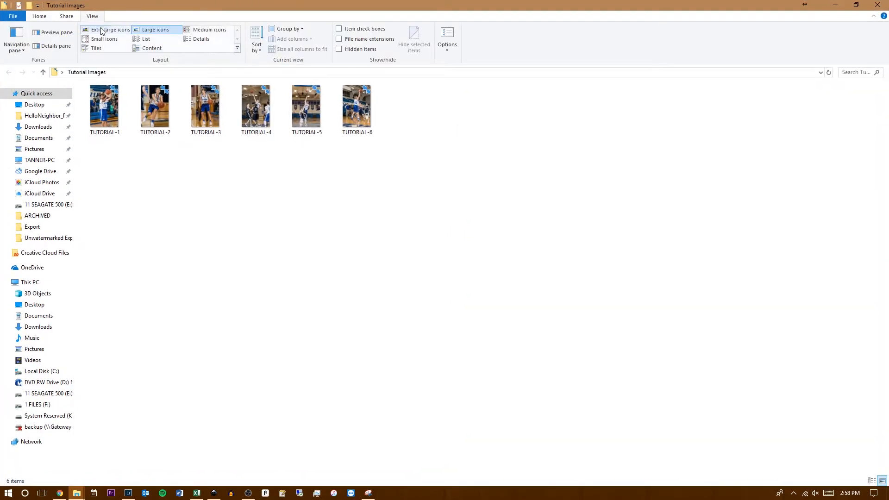
{"action": "left_click", "coordinate": [110, 29]}
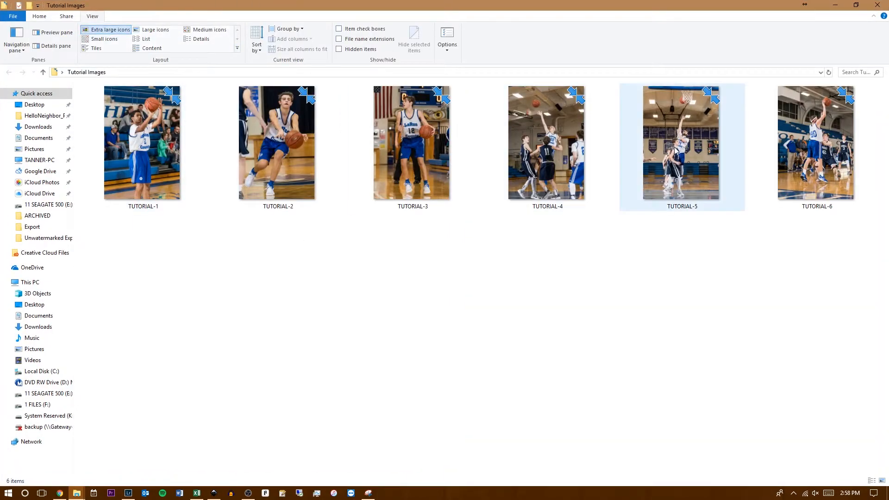
- View the exported TUTORIAL-4 photo at full size, close it and its folder, and switch back to Lightroom
{"action": "double_click", "coordinate": [570, 163]}
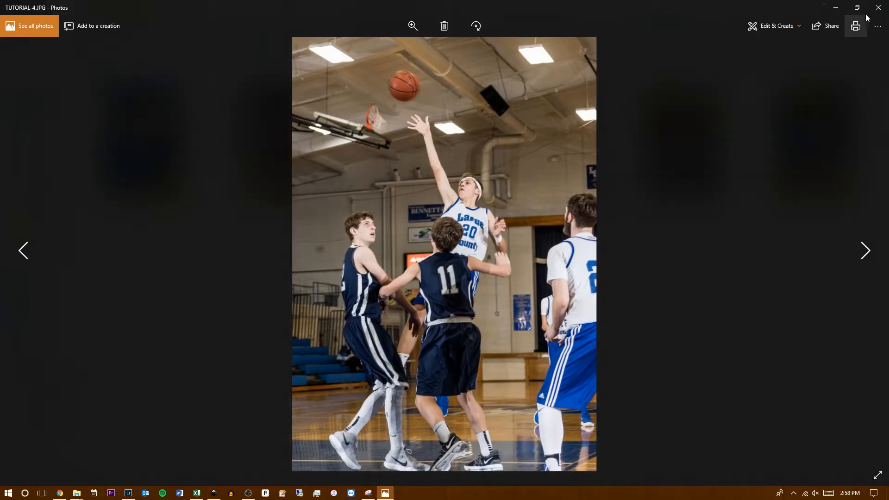
{"action": "left_click", "coordinate": [878, 6]}
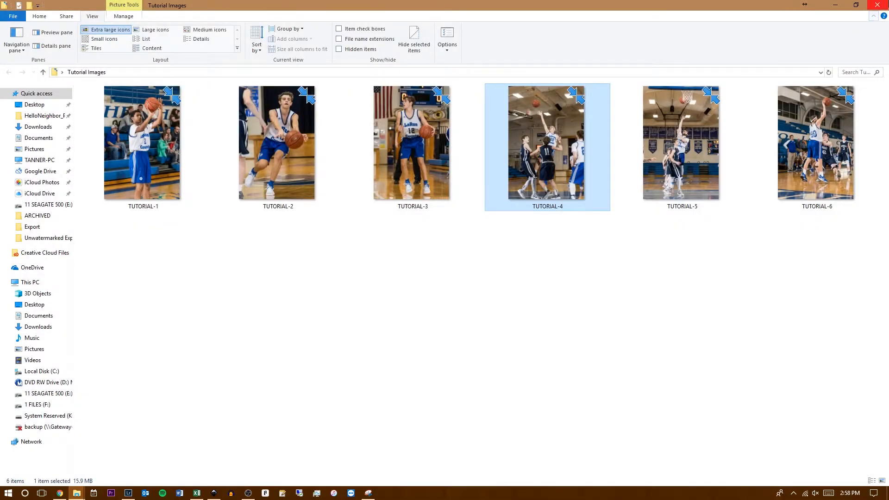
{"action": "left_click", "coordinate": [877, 4]}
{"action": "left_click", "coordinate": [129, 493]}
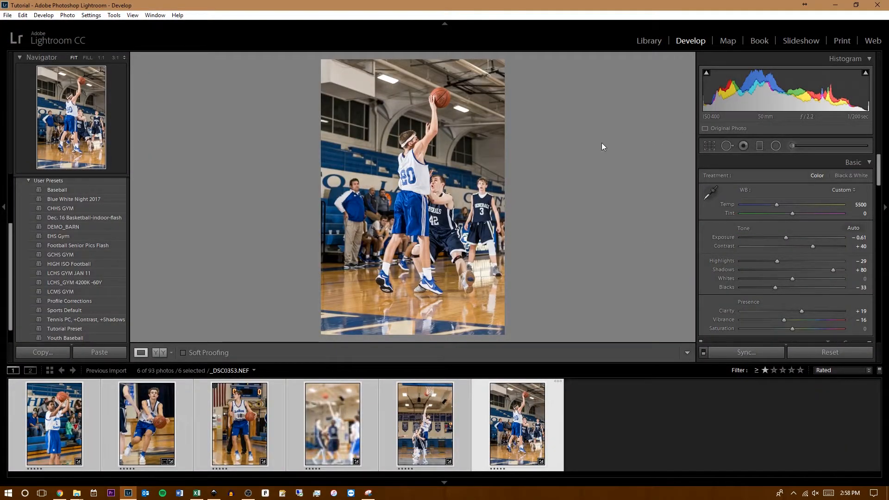
- Open the Map module, step through and close its introductory tips, and dismiss the marker legend
{"action": "left_click", "coordinate": [727, 41]}
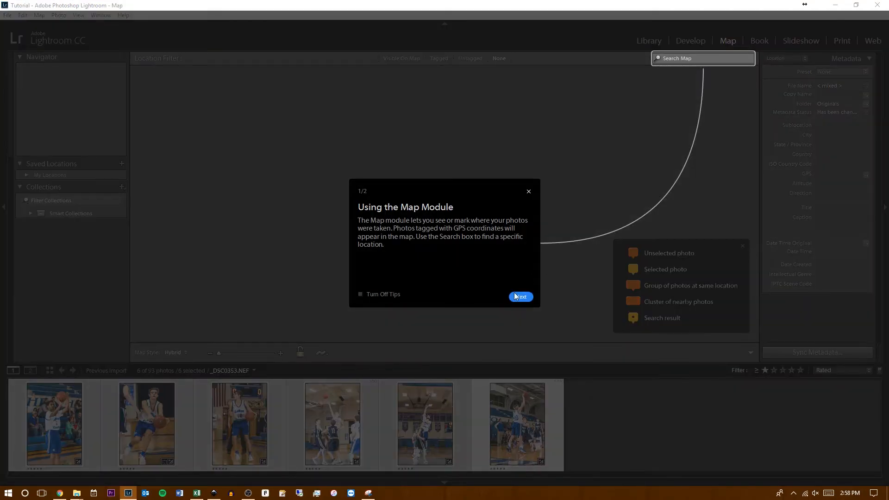
{"action": "left_click", "coordinate": [515, 296]}
{"action": "left_click", "coordinate": [392, 295]}
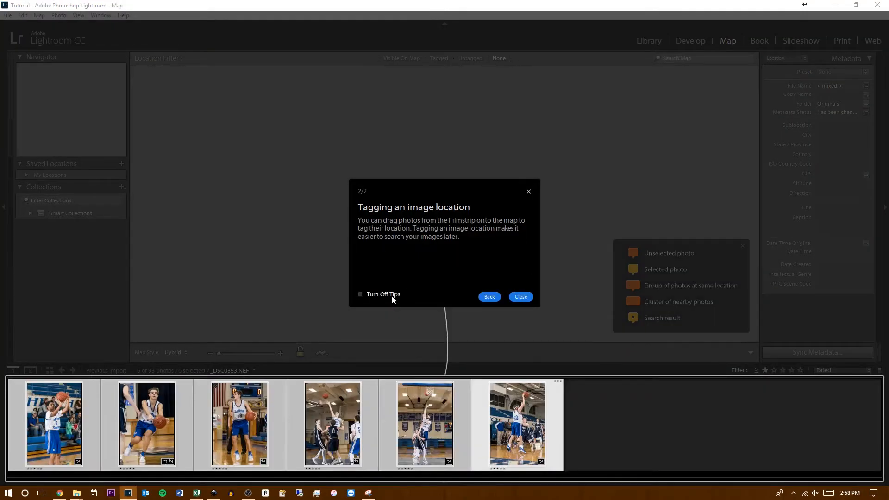
{"action": "left_click", "coordinate": [525, 297]}
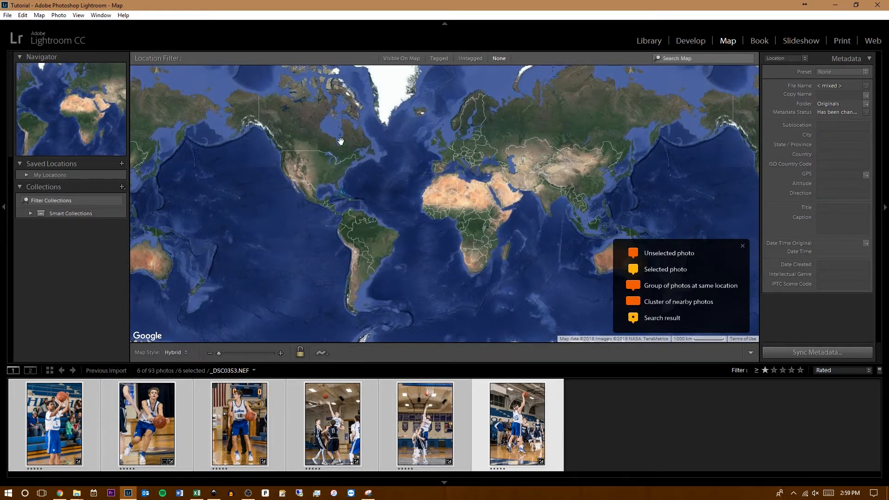
{"action": "left_click", "coordinate": [743, 247]}
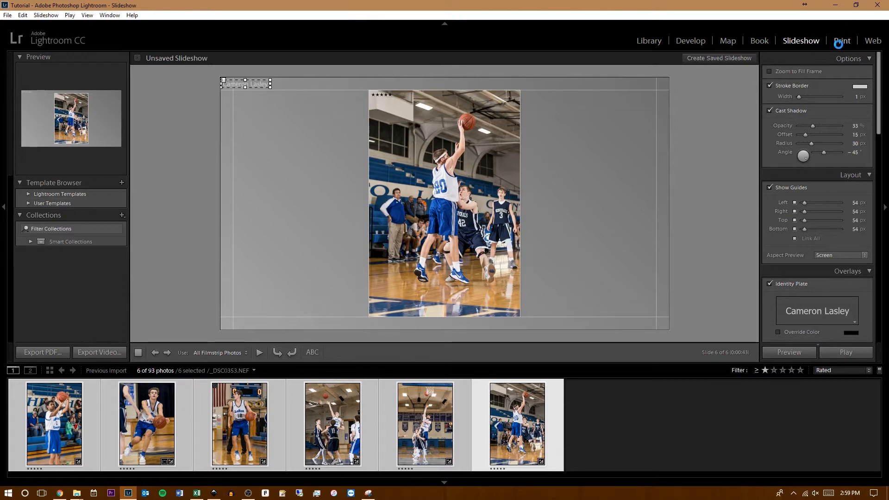
- Look through the Print and Web modules, including the web gallery's editable site title, and return to the Library
{"action": "left_click", "coordinate": [840, 42]}
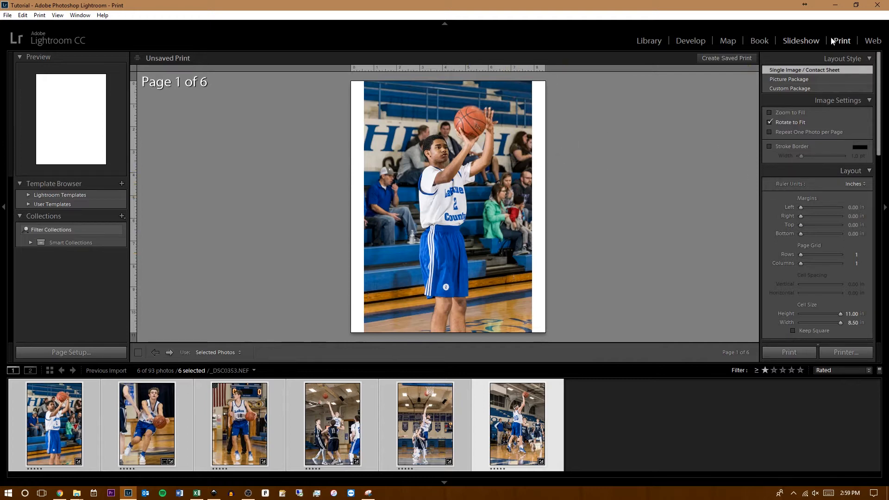
{"action": "left_click", "coordinate": [873, 41]}
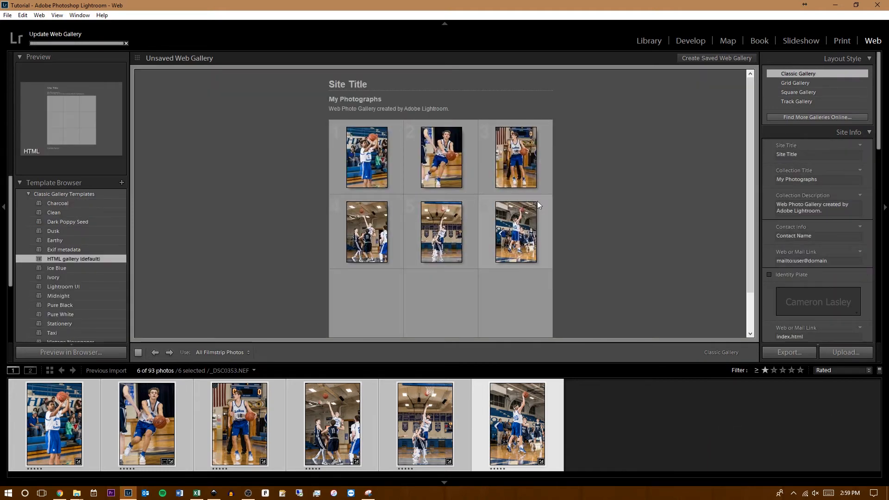
{"action": "left_click", "coordinate": [351, 84]}
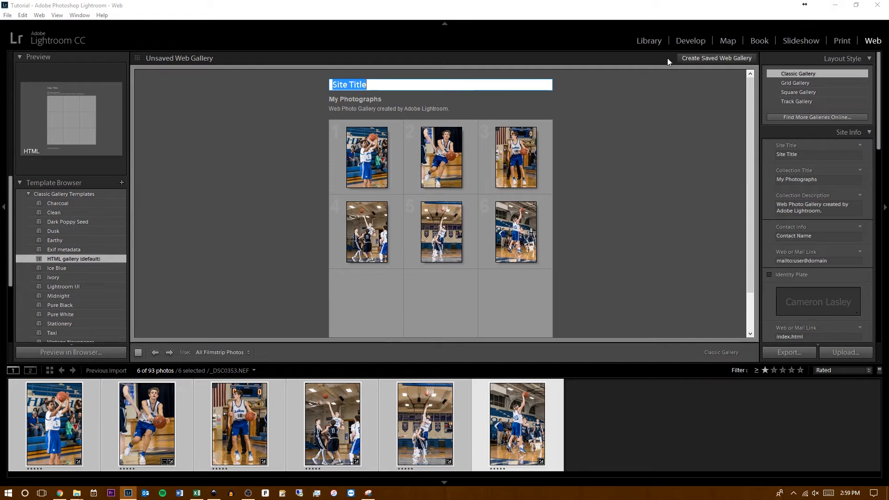
{"action": "left_click", "coordinate": [653, 44]}
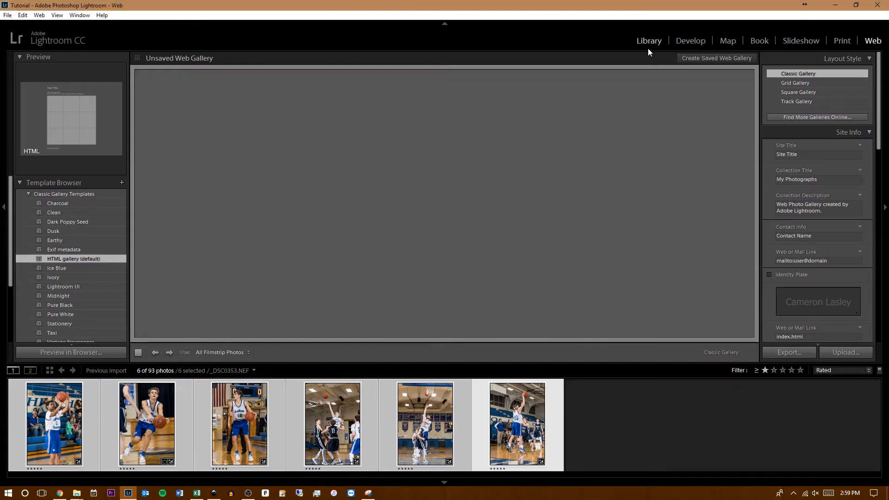